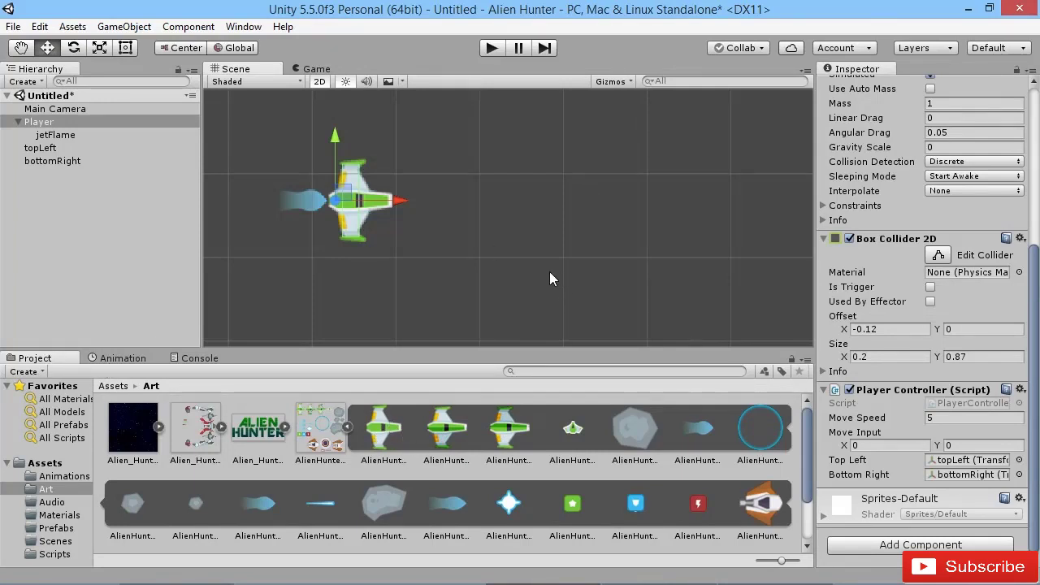
# Create an animation clip for the Player object and save it as Player_Idle in the Animations folder
pyautogui.click(57, 122)
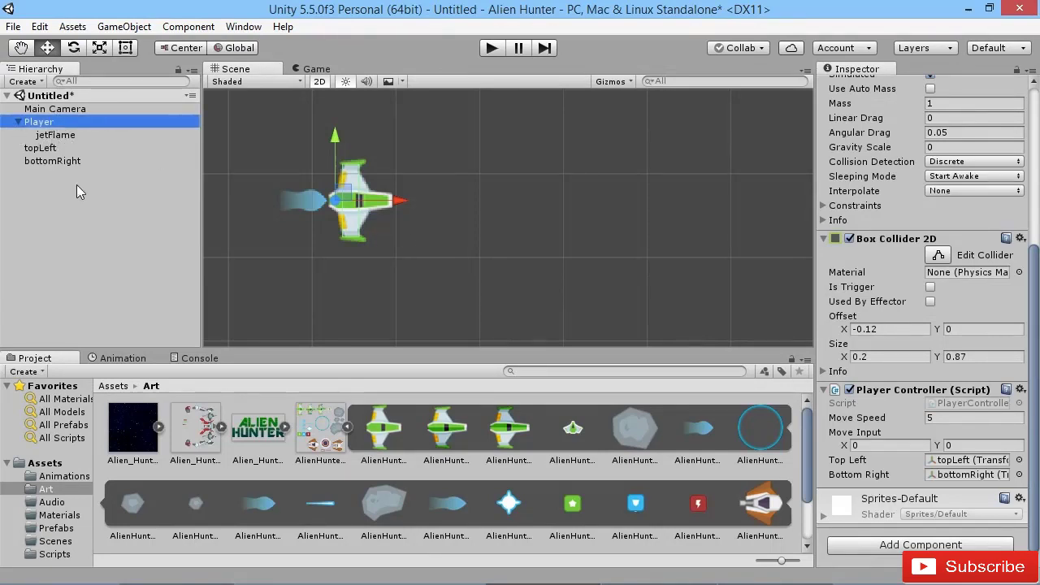
pyautogui.click(114, 358)
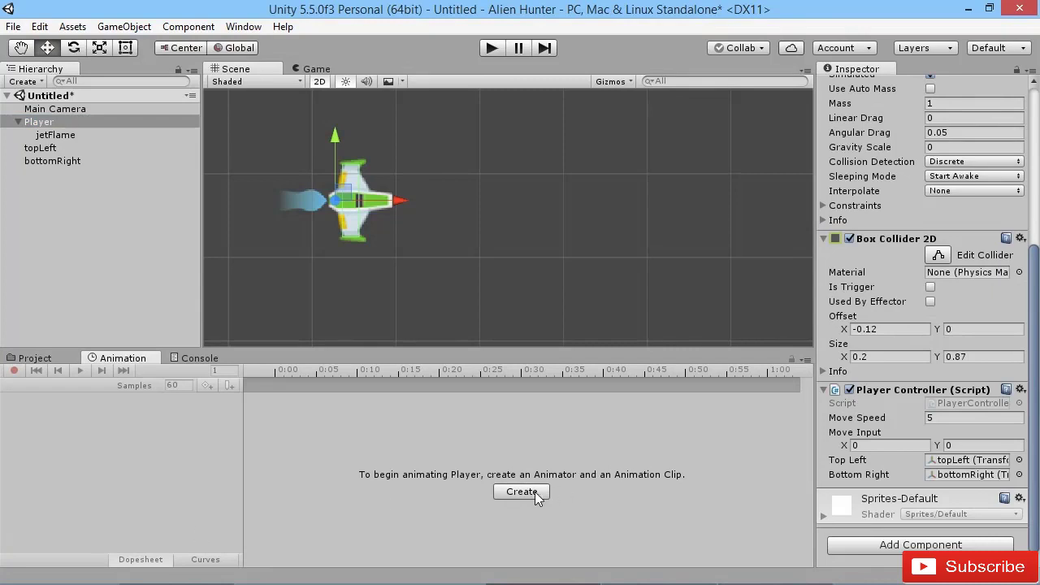
pyautogui.click(515, 496)
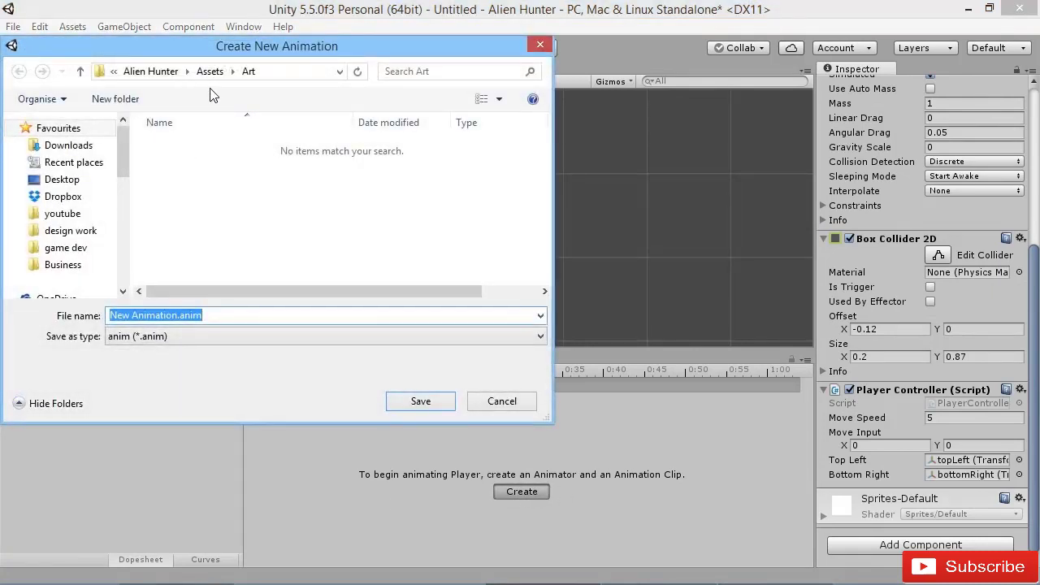
pyautogui.click(213, 71)
pyautogui.doubleClick(195, 144)
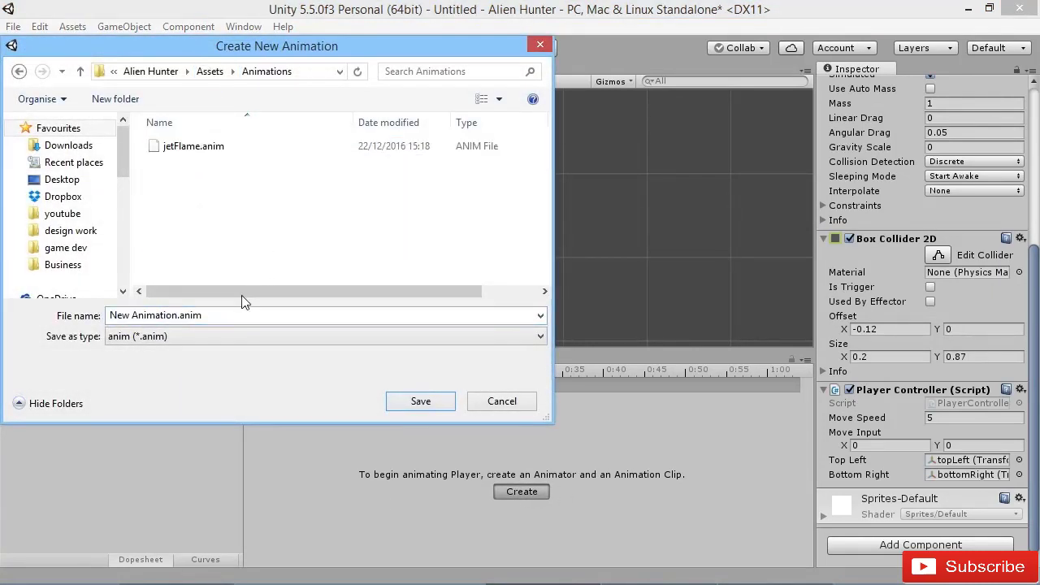
pyautogui.click(187, 318)
pyautogui.write('P')
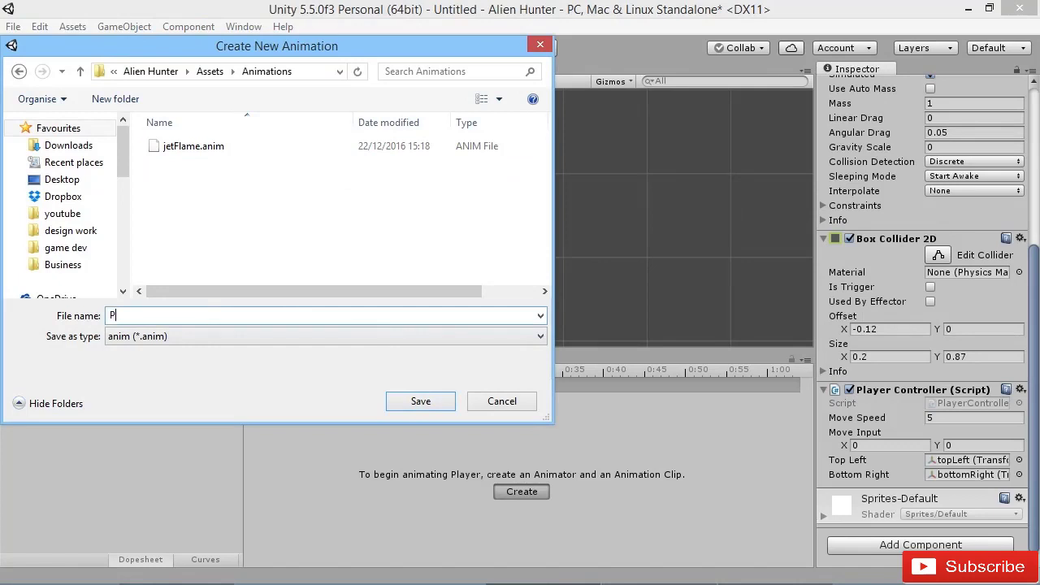
pyautogui.write('layer_Idle')
pyautogui.press('Return')
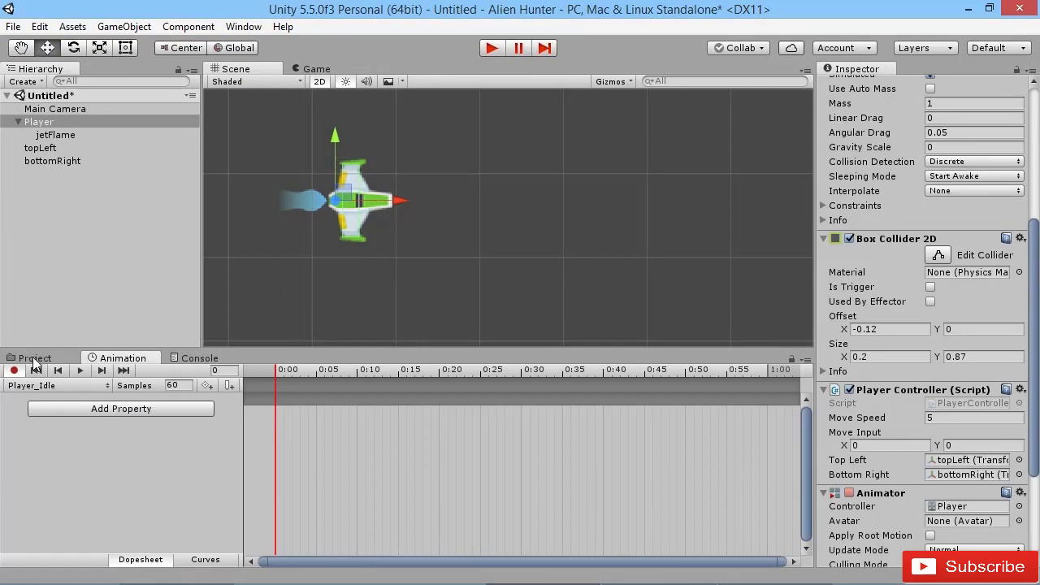
# Dock the Project window beside the Scene view and add the first green ship sprite from Art to Player_Idle at 0:00
pyautogui.moveTo(35, 359); pyautogui.dragTo(696, 210)
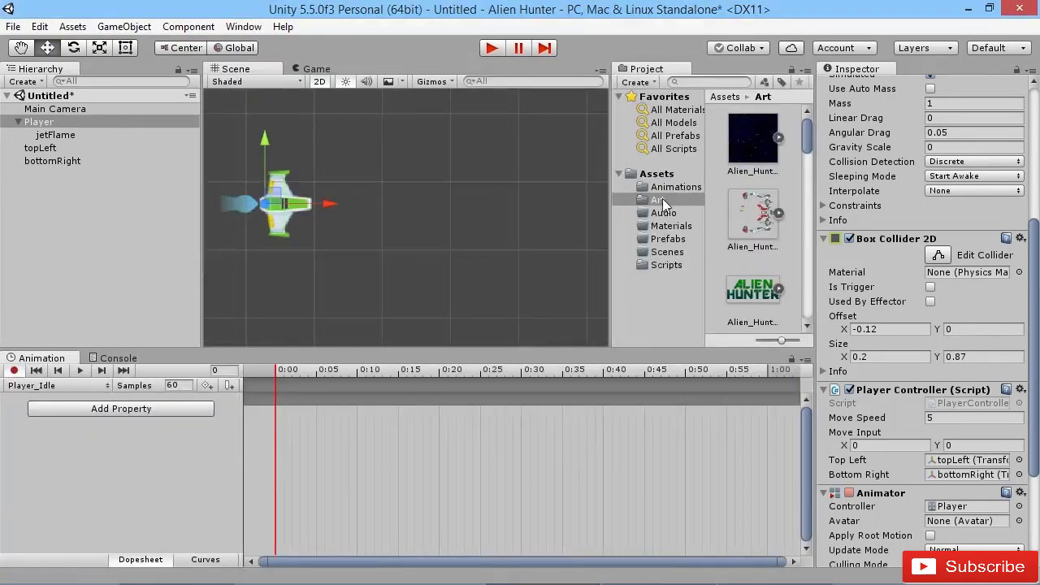
pyautogui.scroll(-3, 760, 174)
pyautogui.scroll(-2, 760, 175)
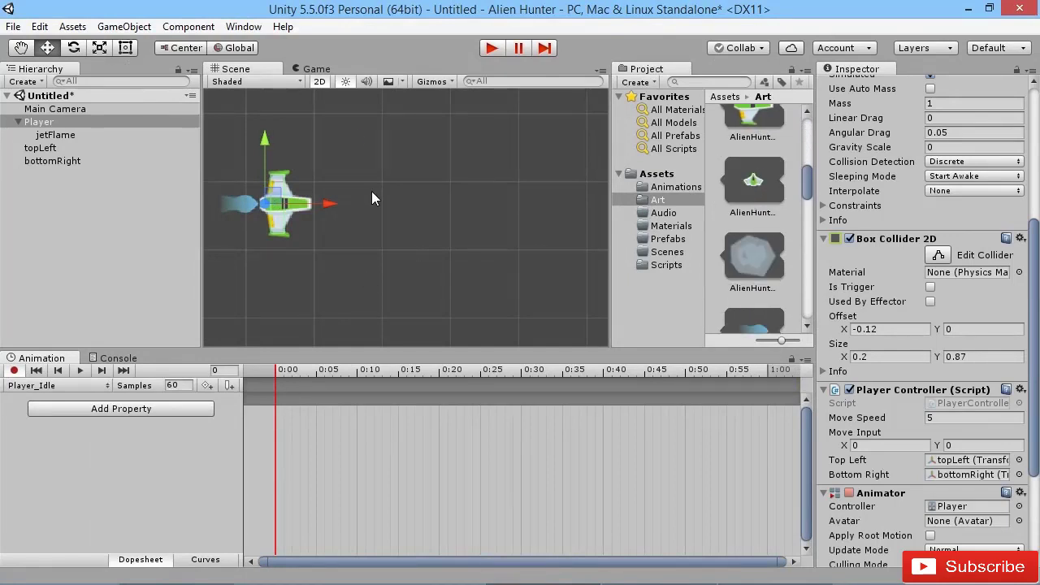
pyautogui.scroll(-5, 714, 239)
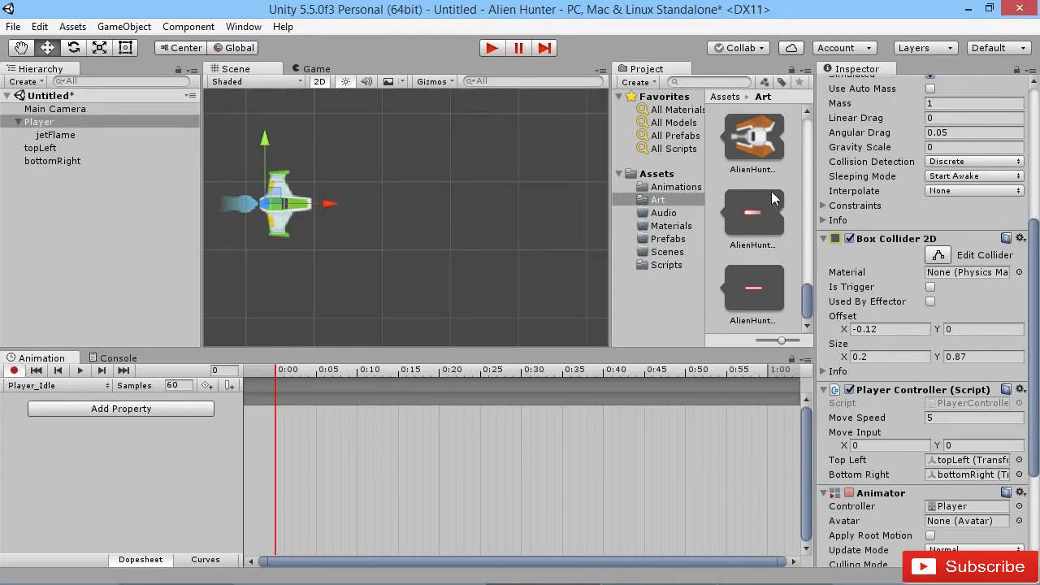
pyautogui.scroll(6, 754, 238)
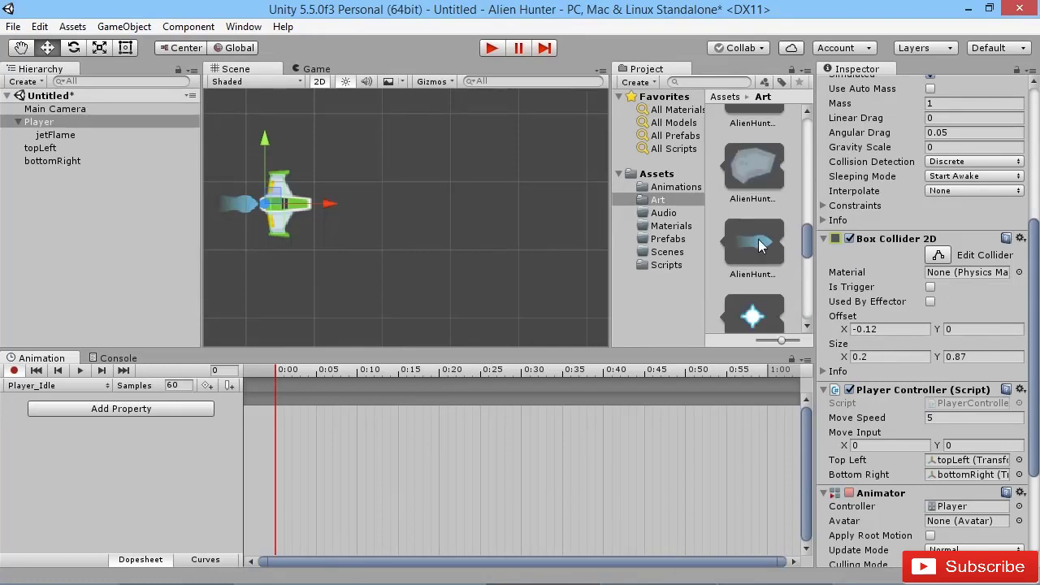
pyautogui.scroll(4, 762, 238)
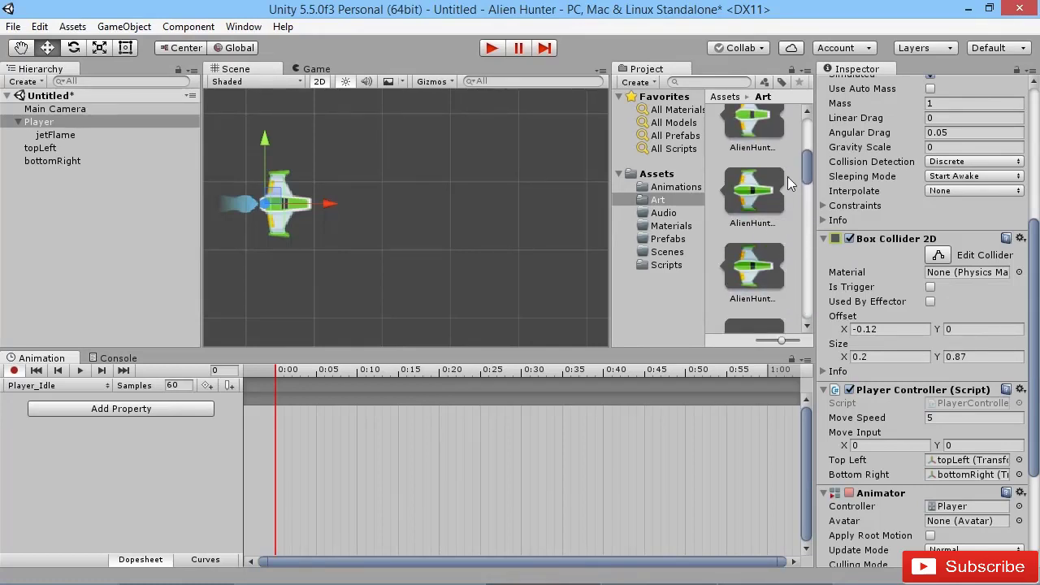
pyautogui.scroll(3, 810, 171)
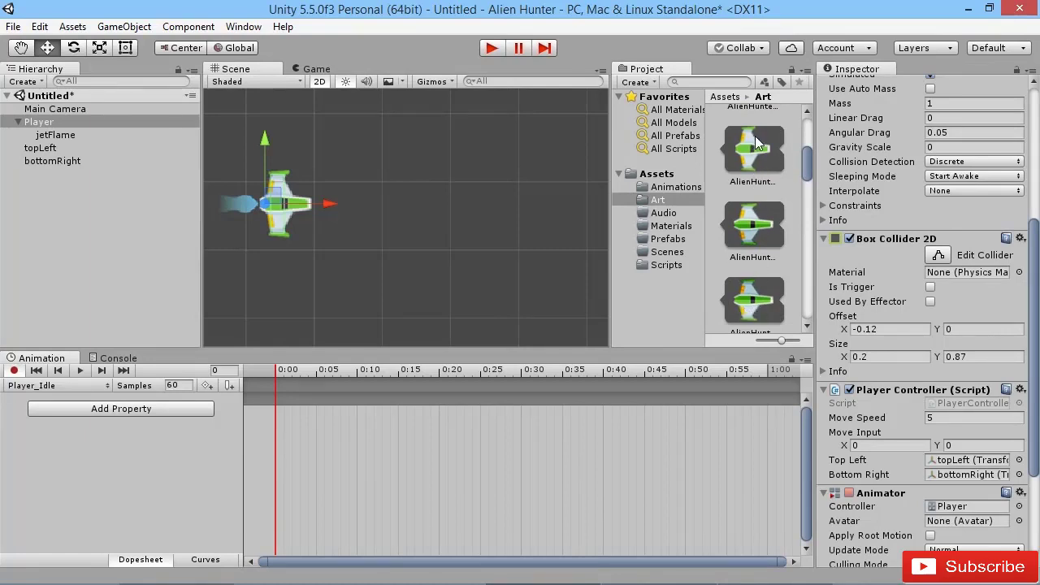
pyautogui.moveTo(748, 145); pyautogui.dragTo(282, 420)
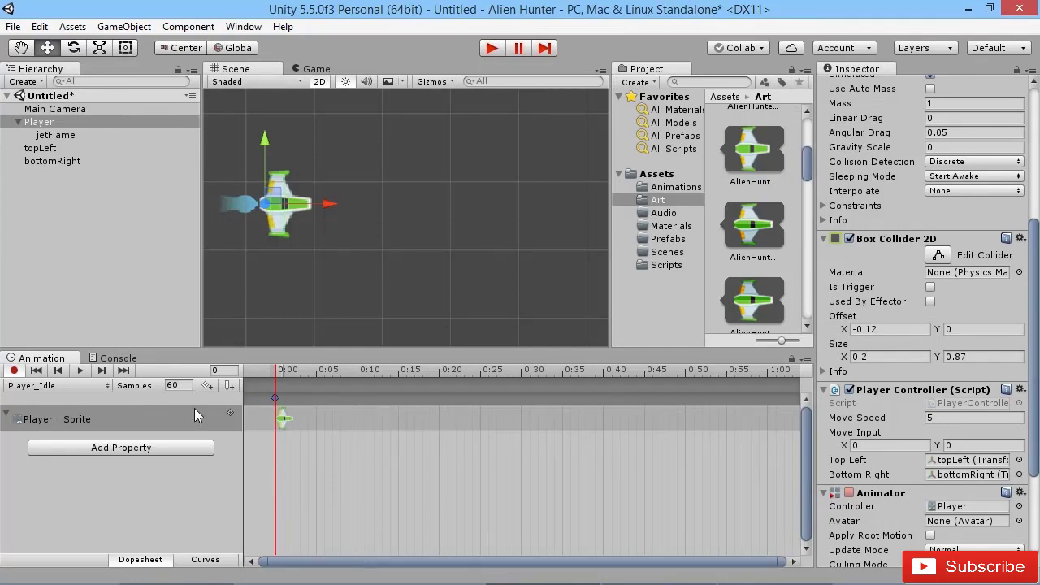
# Create a new clip named Player_Up and add the third green ship sprite to it at 0:00
pyautogui.click(55, 385)
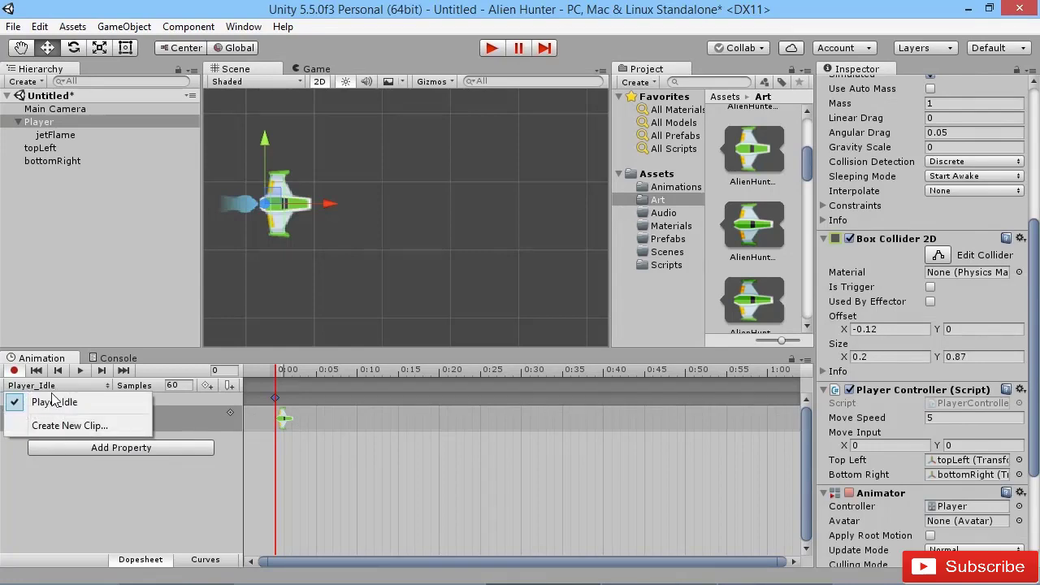
pyautogui.click(69, 425)
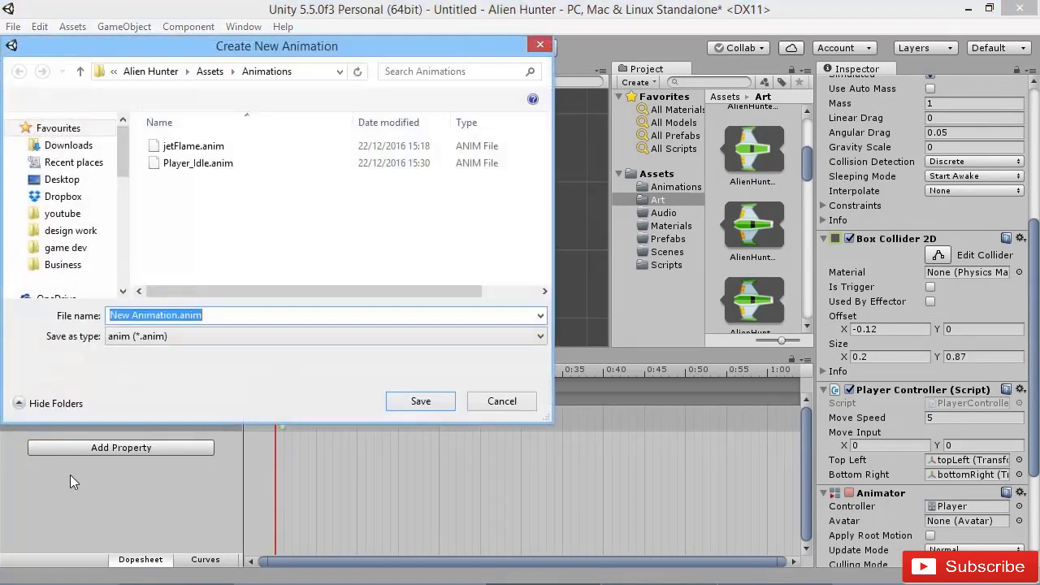
pyautogui.write('Pl')
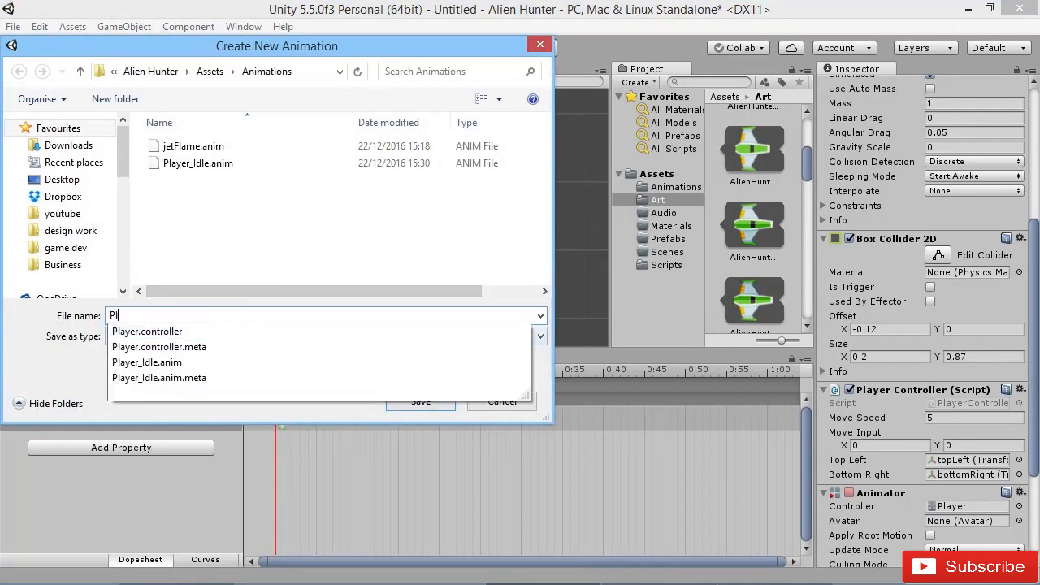
pyautogui.write('ayer_')
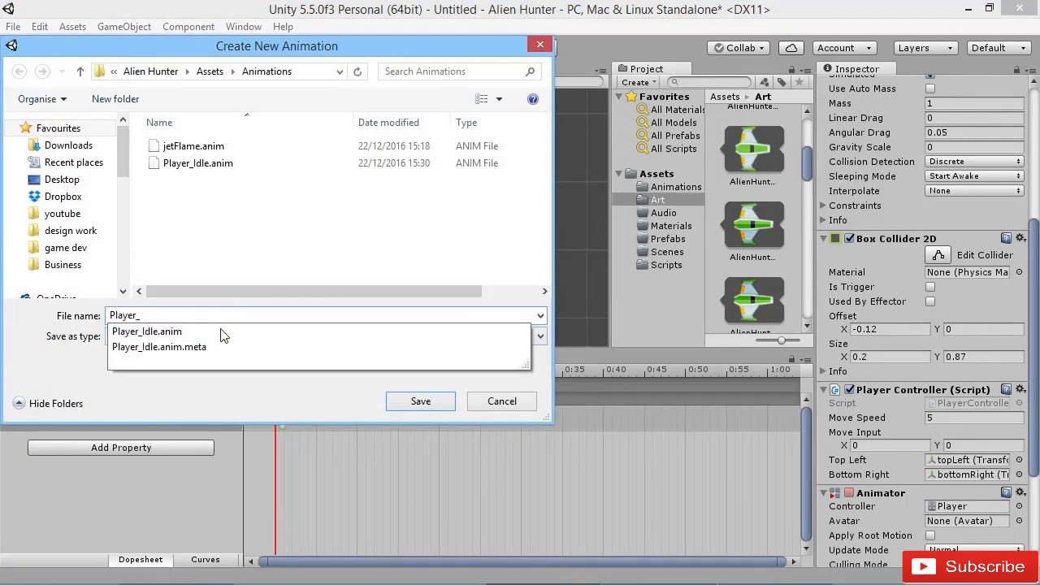
pyautogui.write('Up')
pyautogui.press('Return')
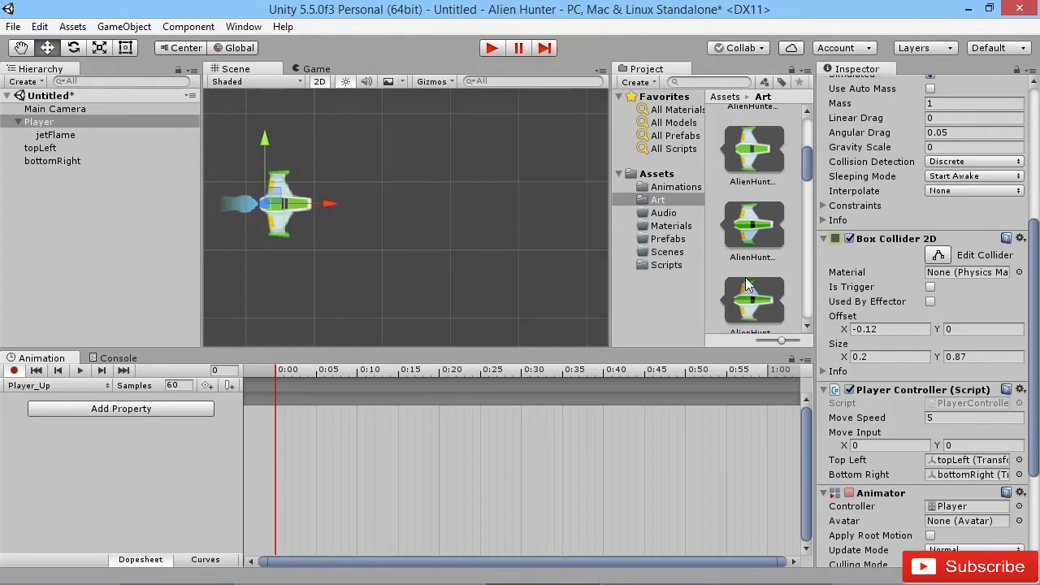
pyautogui.moveTo(764, 301); pyautogui.dragTo(286, 431)
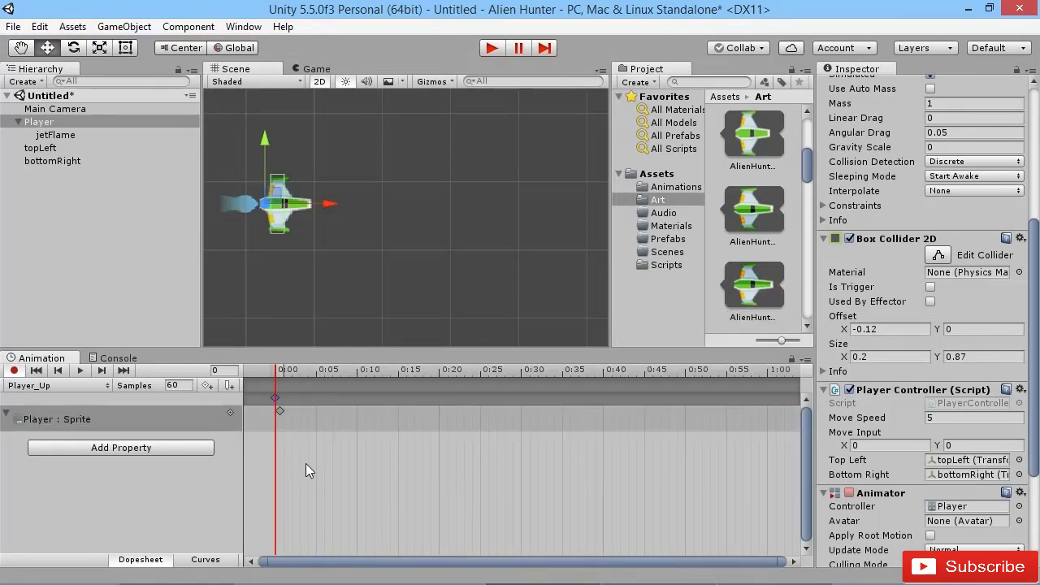
# Create a new clip named Player_Down and add the second green ship sprite to it at 0:00
pyautogui.click(65, 385)
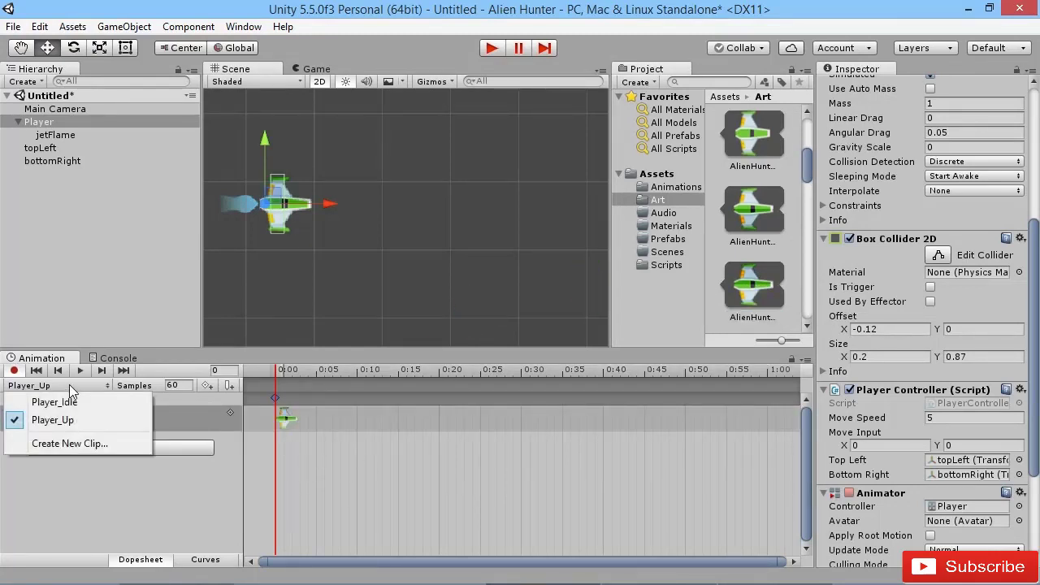
pyautogui.click(59, 444)
pyautogui.write('Plaer')
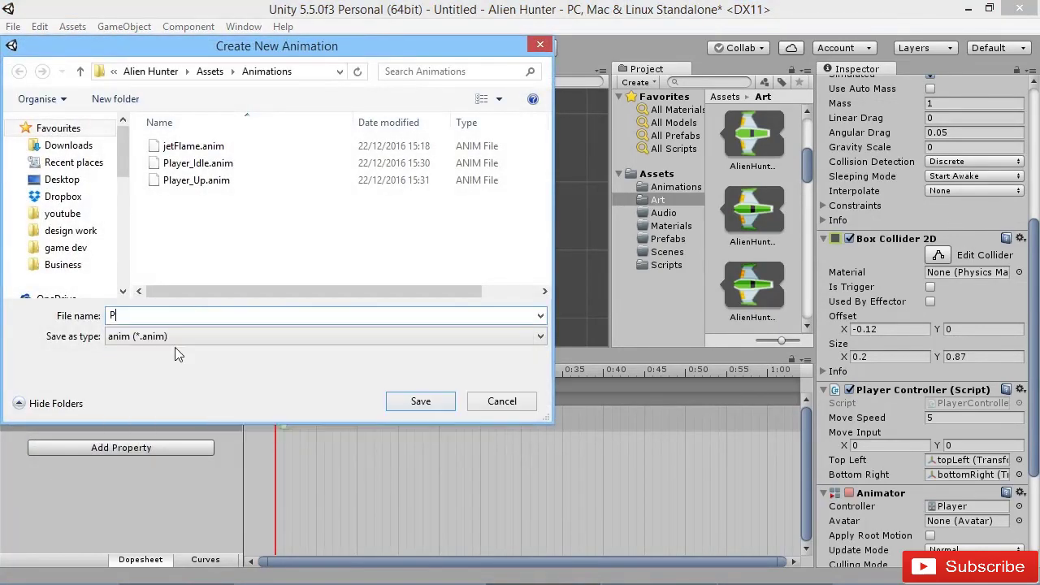
pyautogui.press('BackSpace')
pyautogui.press('BackSpace')
pyautogui.press('BackSpace')
pyautogui.write('ayer_Down')
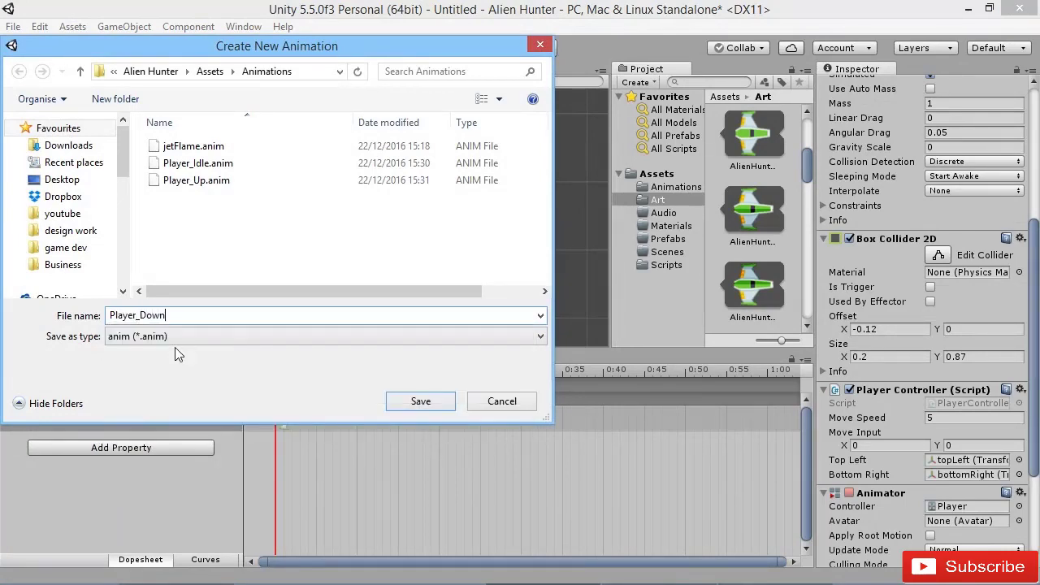
pyautogui.press('Return')
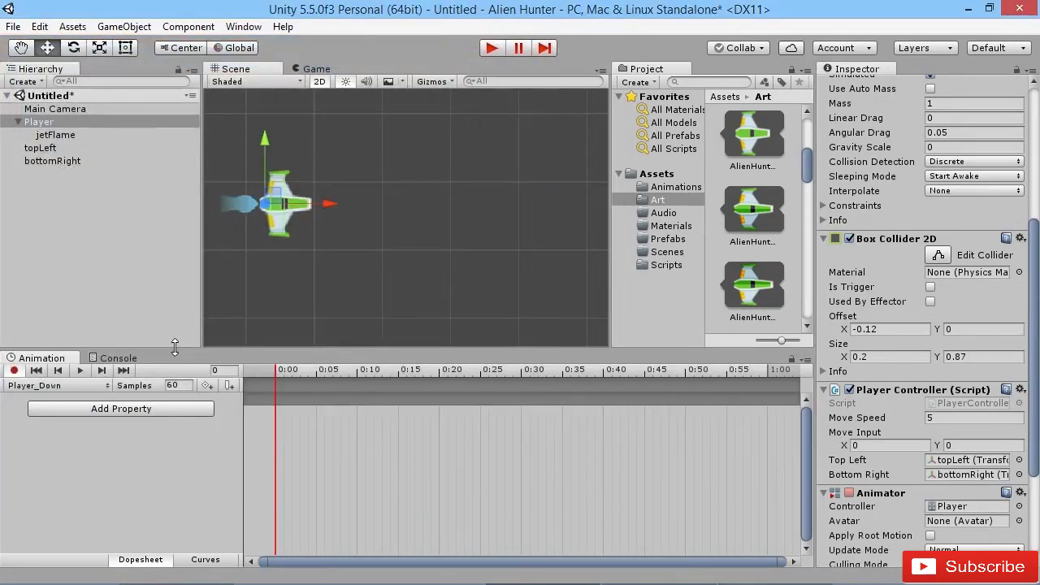
pyautogui.click(755, 211)
pyautogui.moveTo(755, 211); pyautogui.dragTo(299, 467)
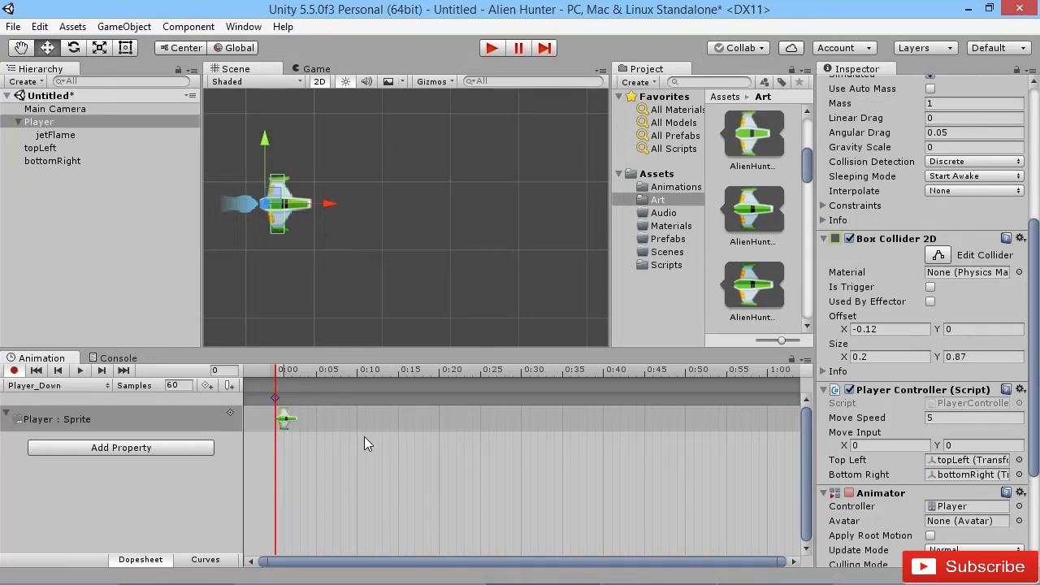
# Dock the Project window back beside the Animation window and turn off animation recording for the Player_Down clip
pyautogui.moveTo(646, 69); pyautogui.dragTo(49, 366)
pyautogui.click(115, 358)
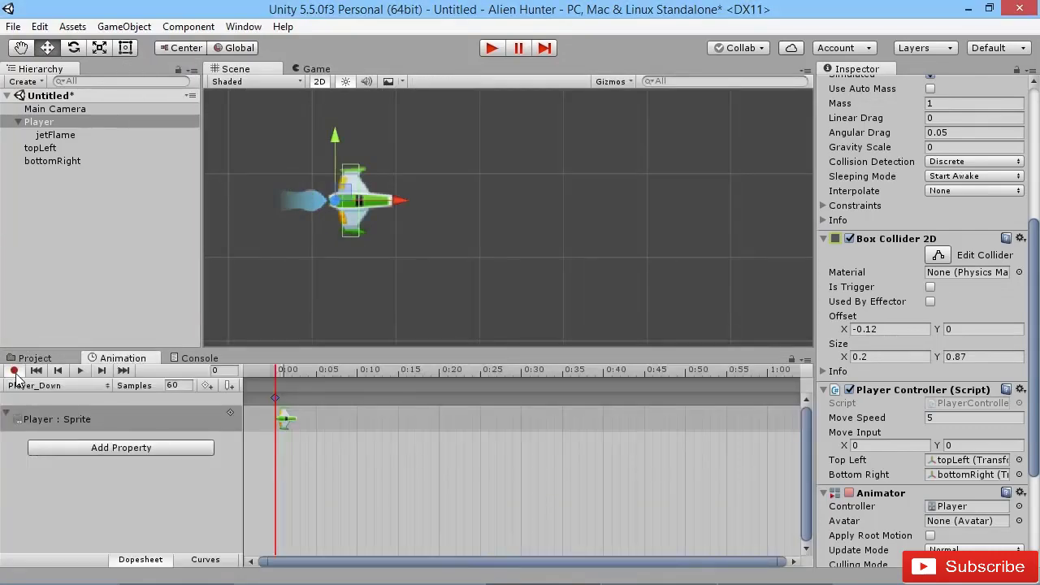
pyautogui.click(15, 371)
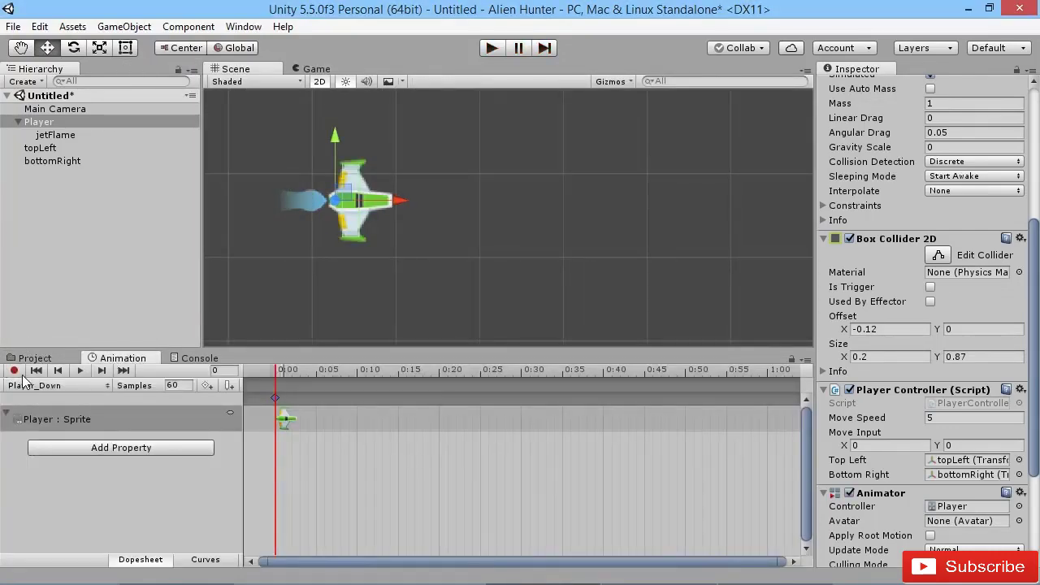
# Open the Animator window and arrange the states with Player_Up above and Player_Down below to the right of Player_Idle
pyautogui.click(245, 27)
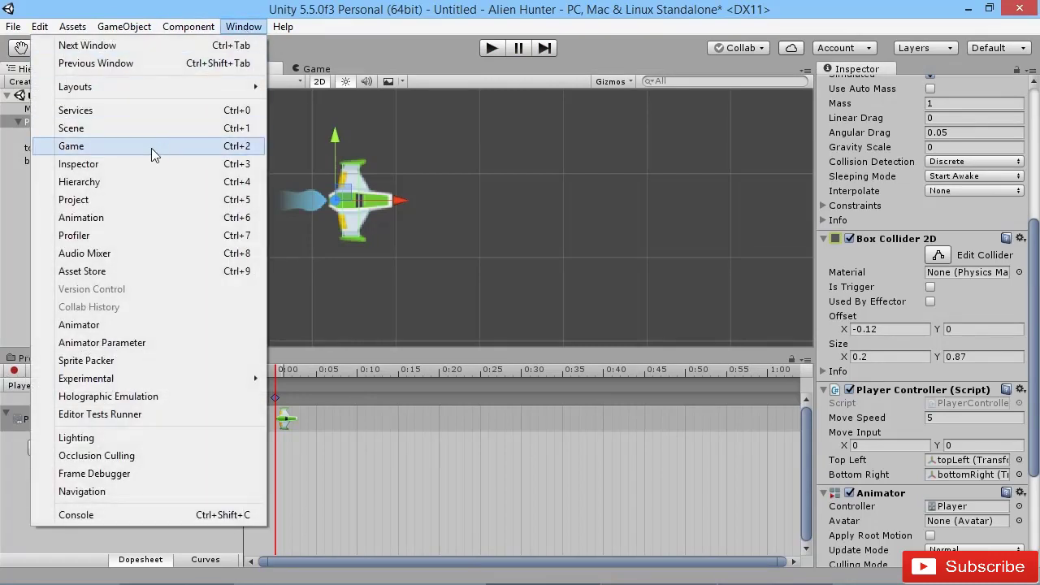
pyautogui.click(97, 329)
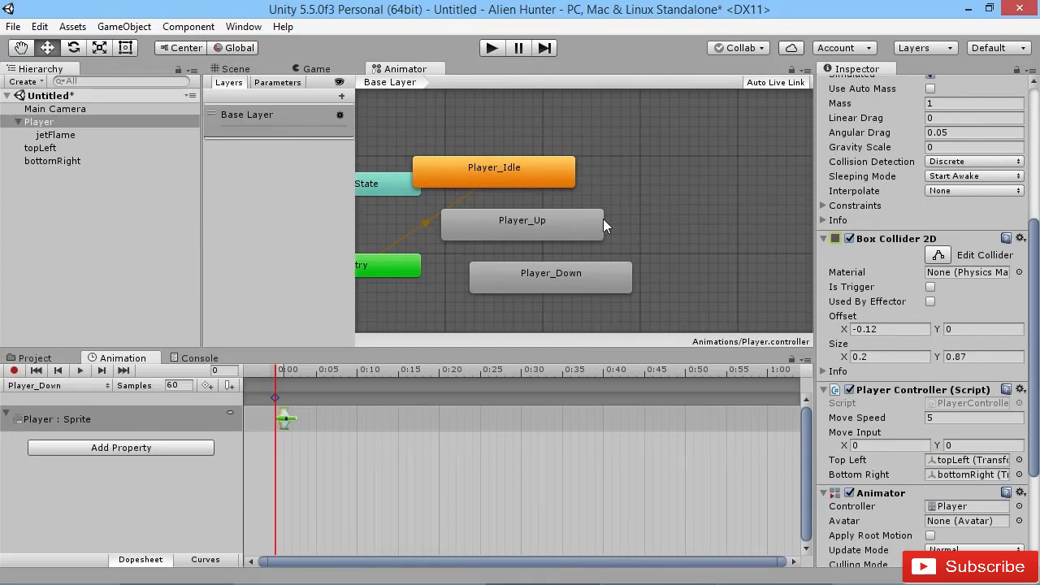
pyautogui.moveTo(531, 166); pyautogui.dragTo(570, 179)
pyautogui.moveTo(502, 234); pyautogui.dragTo(649, 134)
pyautogui.moveTo(567, 285); pyautogui.dragTo(689, 247)
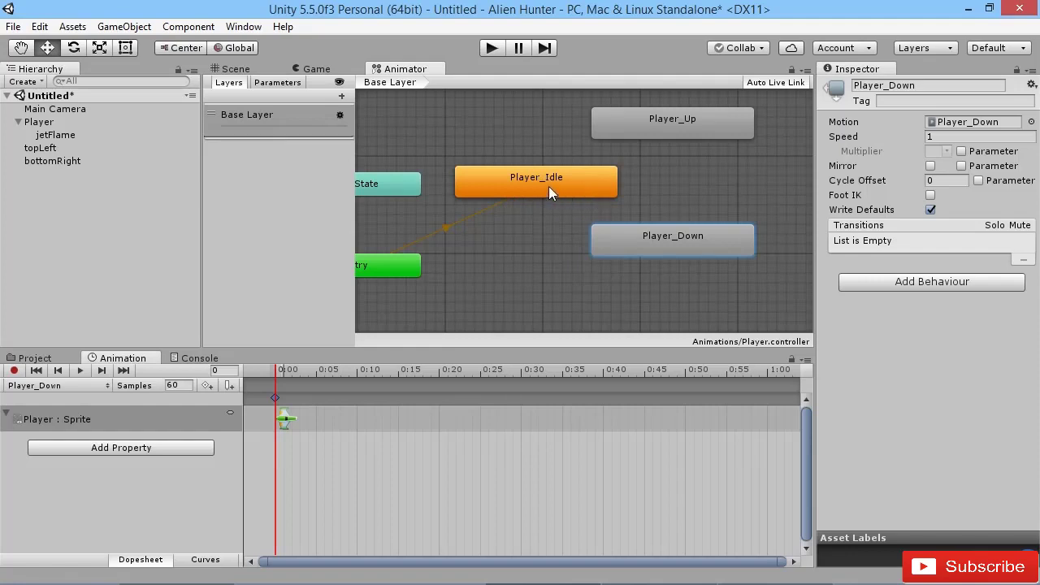
pyautogui.click(674, 130)
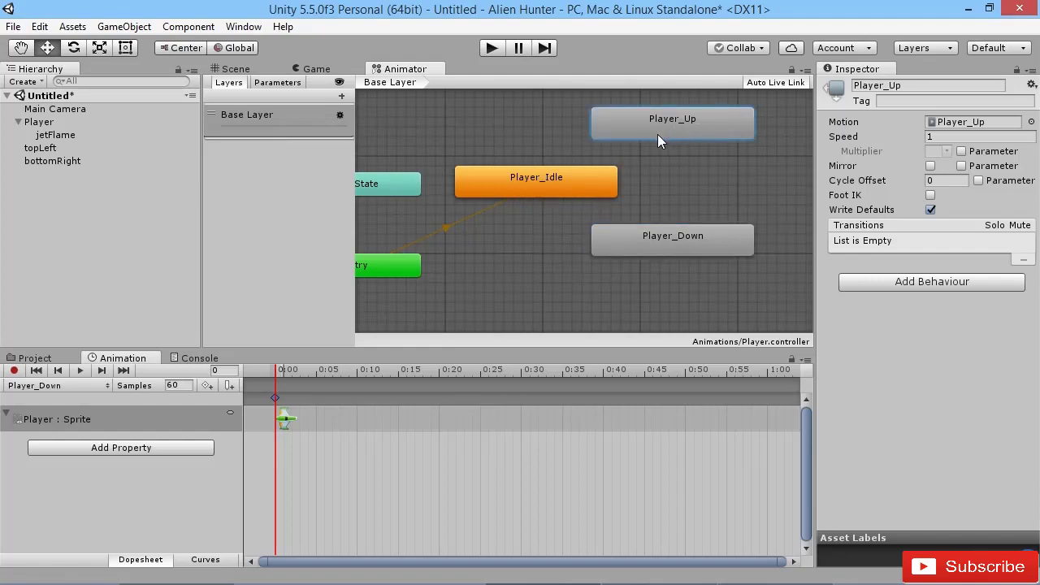
pyautogui.click(587, 177)
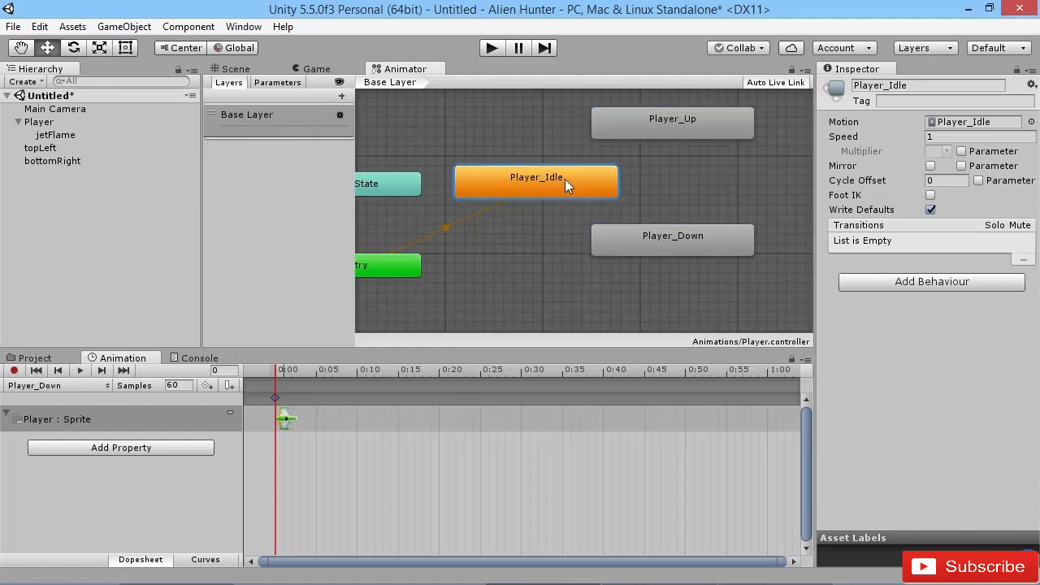
pyautogui.click(657, 252)
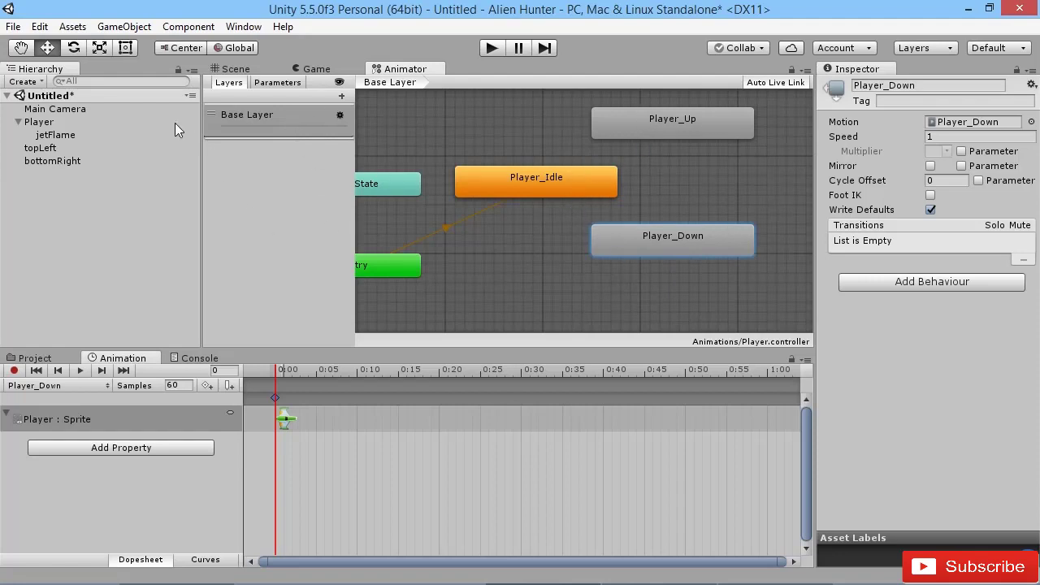
# Add a float parameter named Movement to the Player animator controller
pyautogui.click(276, 83)
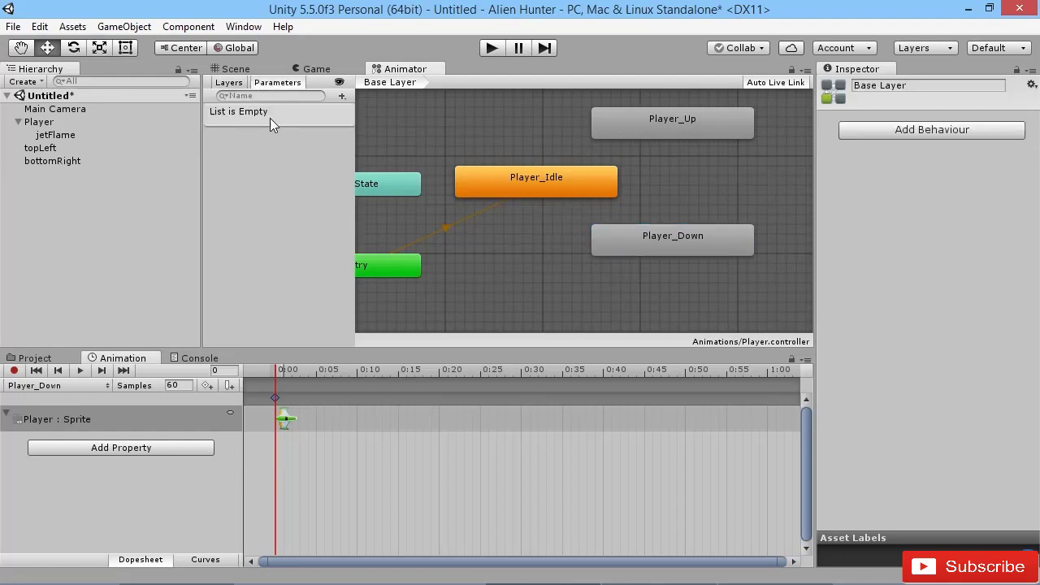
pyautogui.click(342, 97)
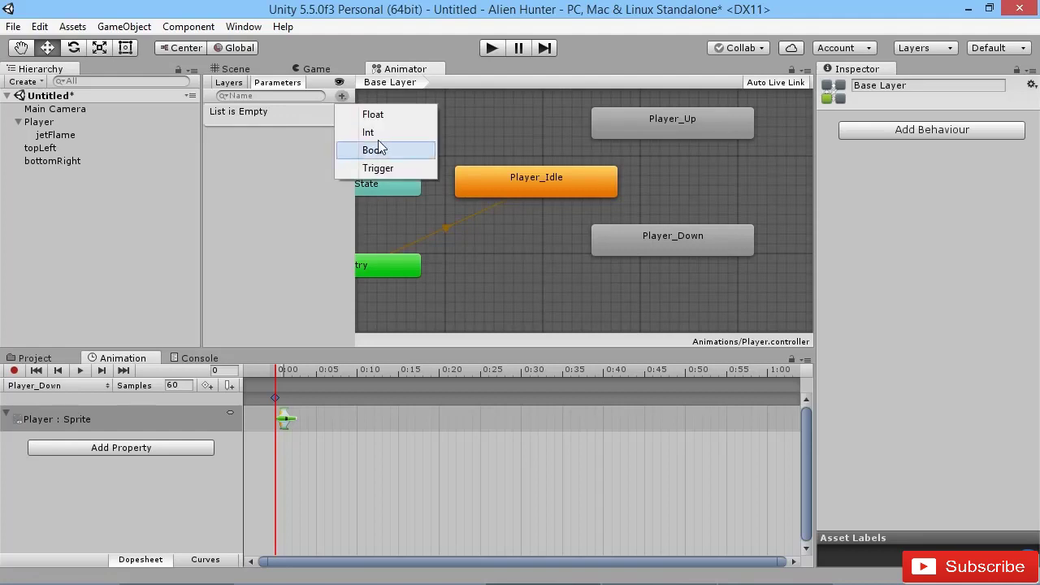
pyautogui.click(372, 114)
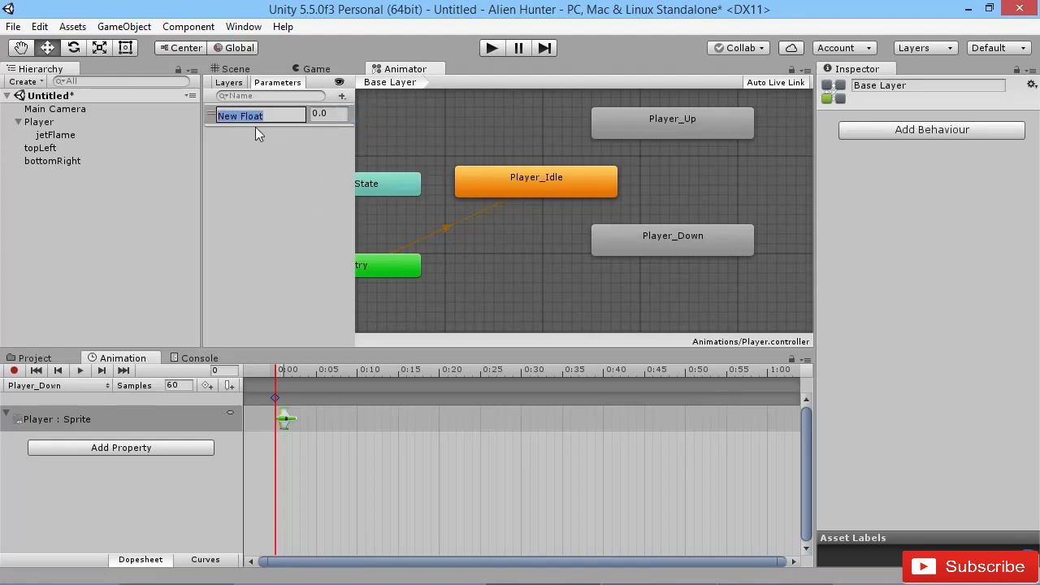
pyautogui.write('Movement')
pyautogui.press('Return')
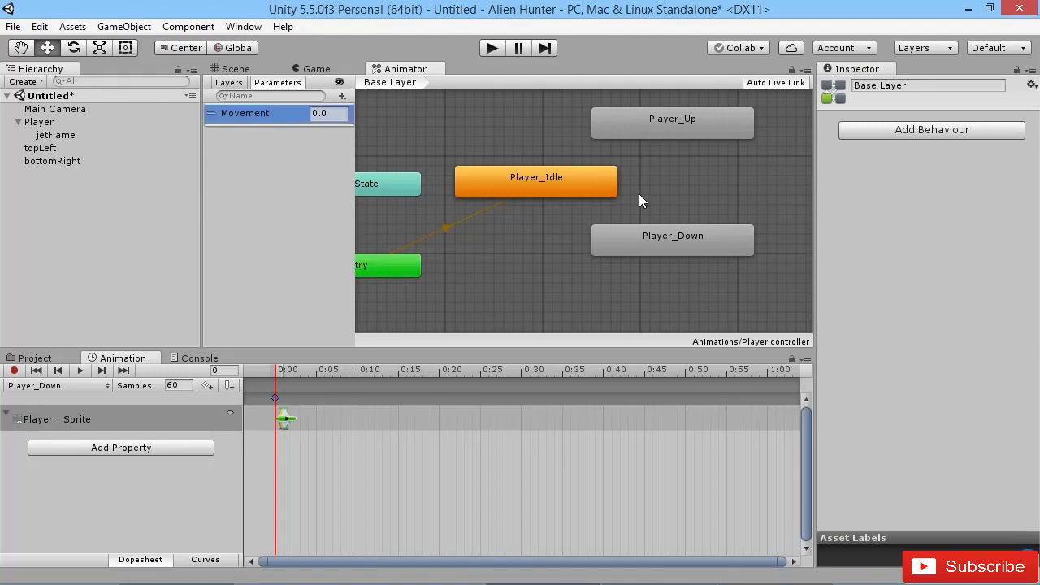
# Create a transition from Player_Idle to Player_Up and move the Player_Up state slightly farther from Player_Idle
pyautogui.click(544, 186)
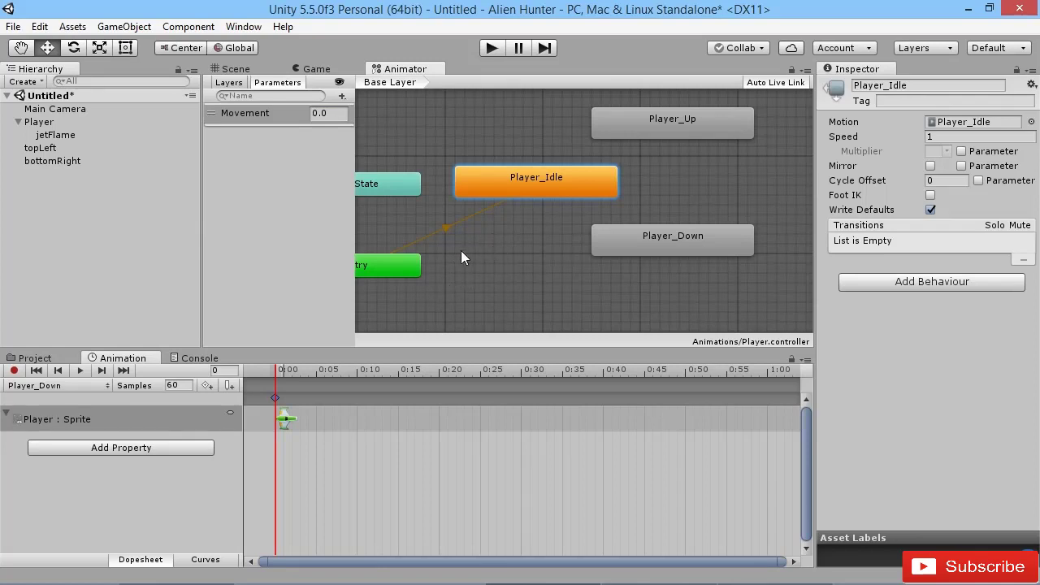
pyautogui.rightClick(524, 248)
pyautogui.click(495, 245)
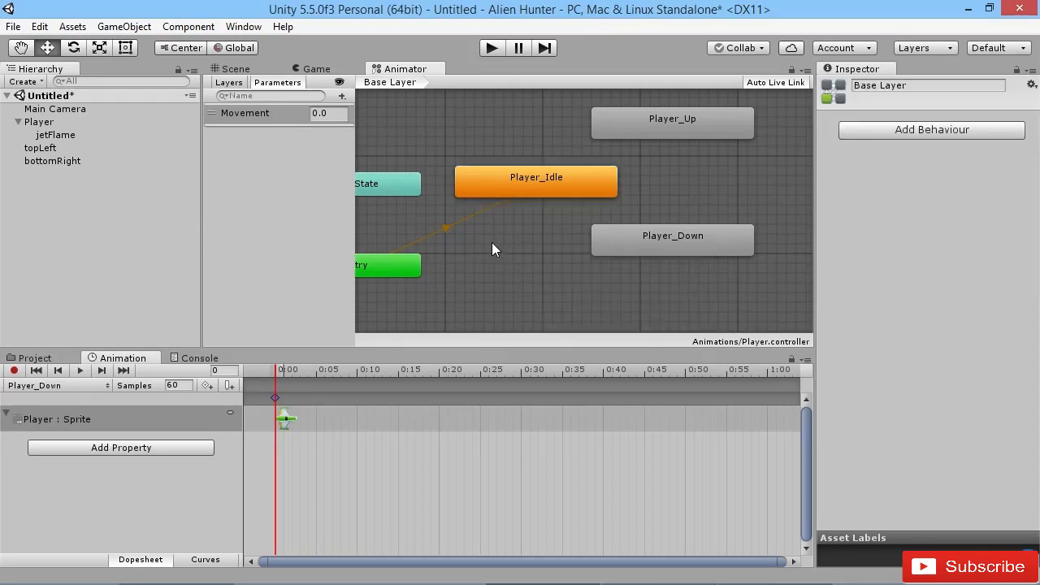
pyautogui.moveTo(492, 247); pyautogui.dragTo(520, 292, button='middle')
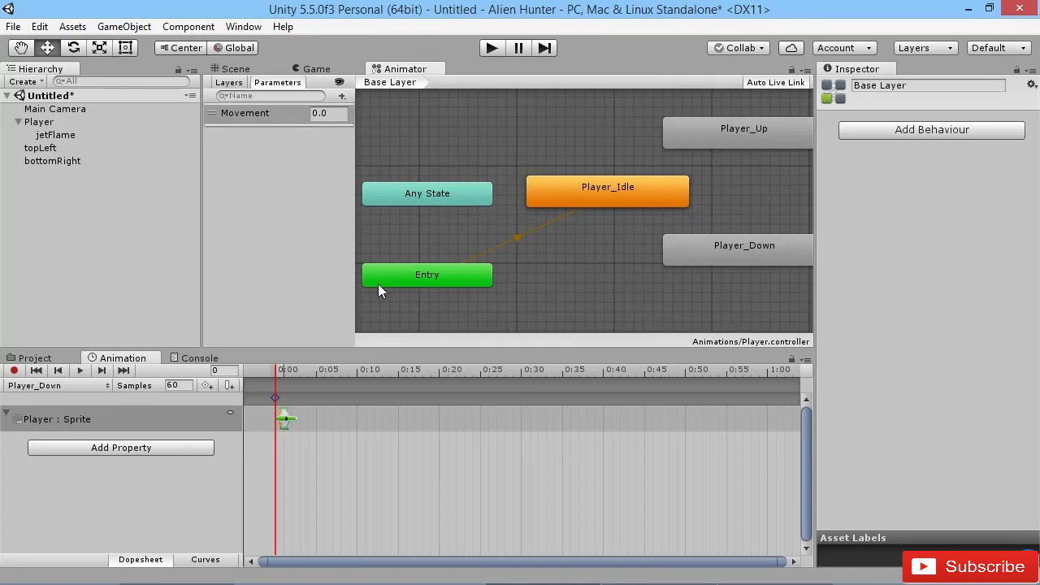
pyautogui.moveTo(611, 230); pyautogui.dragTo(612, 231, button='middle')
pyautogui.moveTo(615, 197); pyautogui.dragTo(465, 254, button='middle')
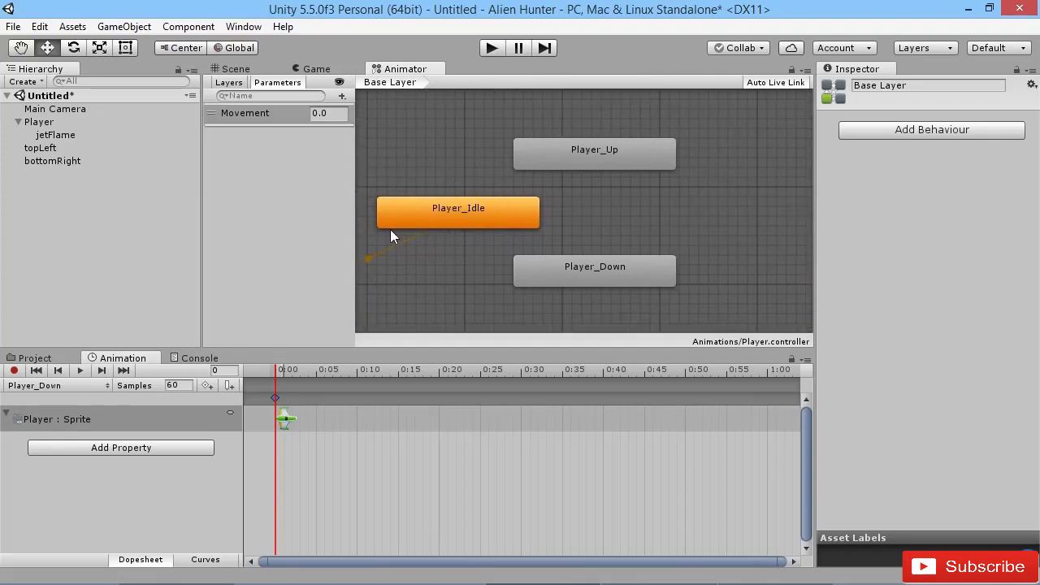
pyautogui.rightClick(472, 209)
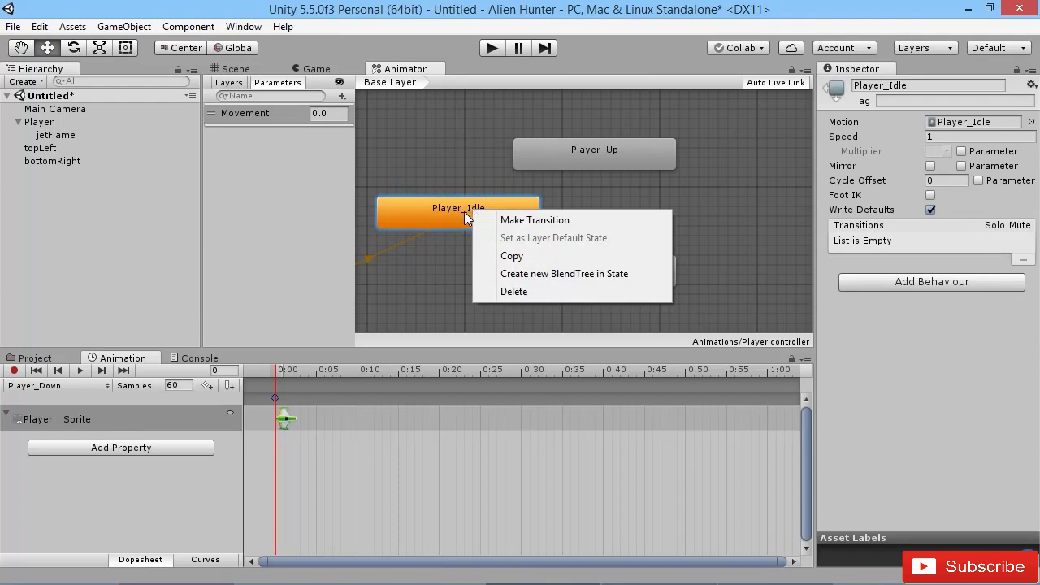
pyautogui.click(545, 220)
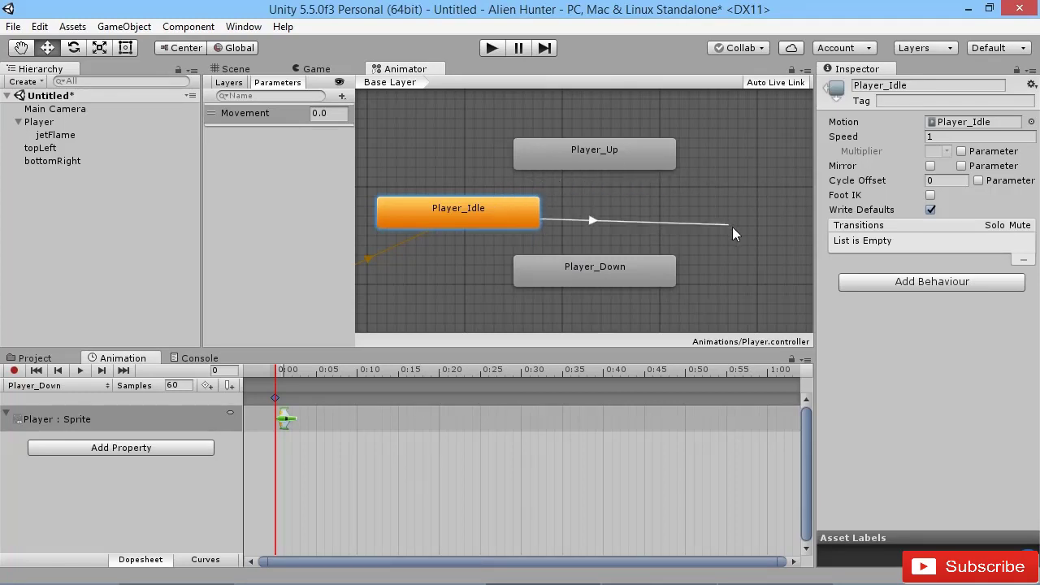
pyautogui.click(592, 151)
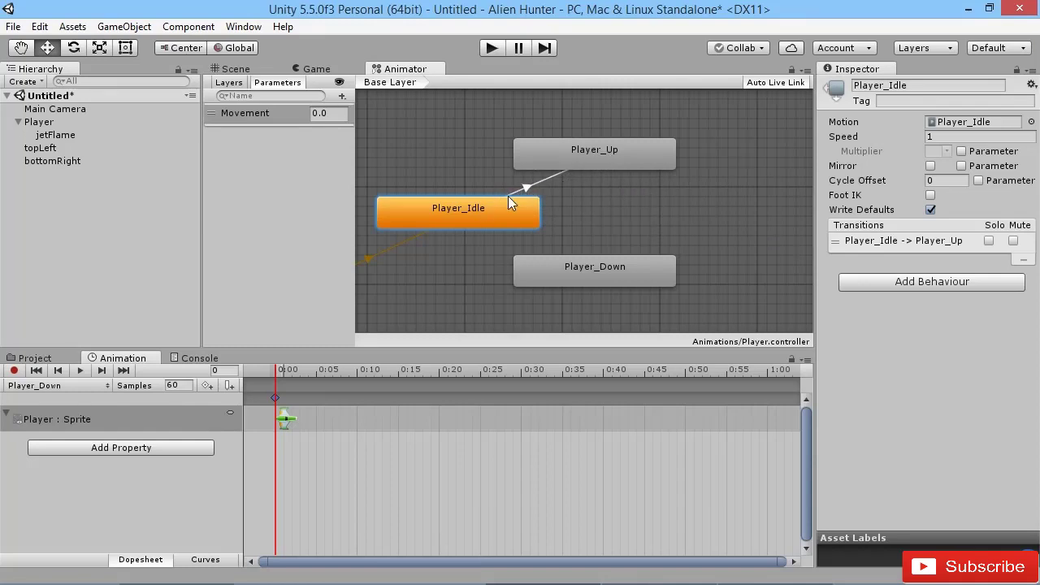
pyautogui.moveTo(591, 160); pyautogui.dragTo(608, 149)
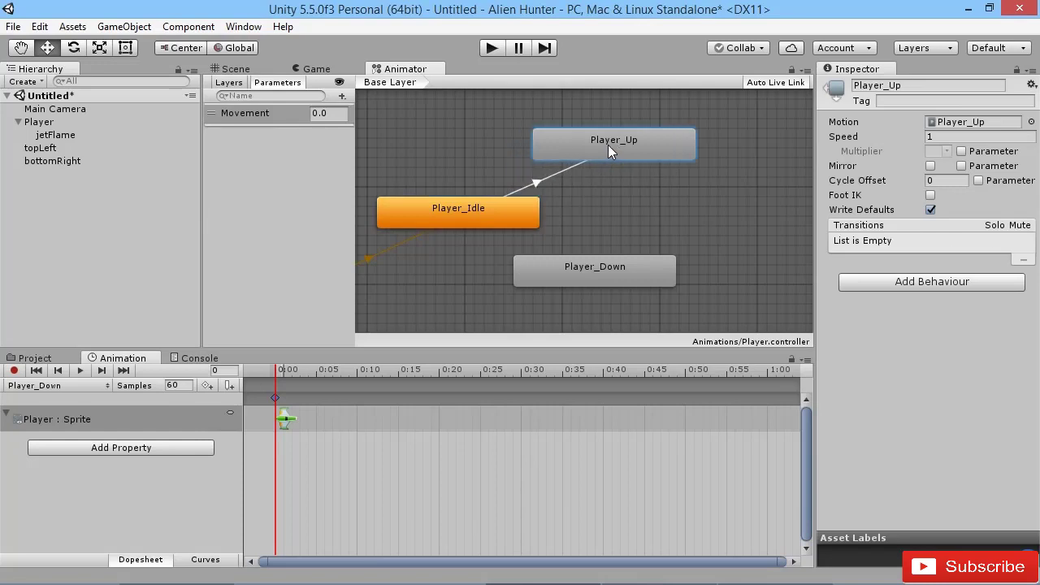
# Add a condition to the Player_Idle to Player_Up transition: Movement Greater than 0.1
pyautogui.click(536, 185)
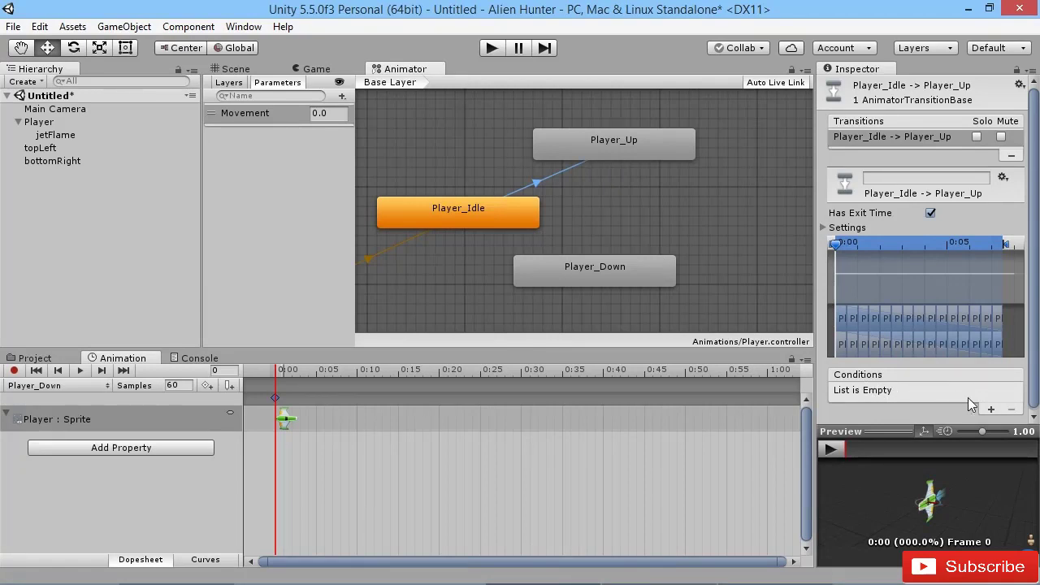
pyautogui.click(990, 409)
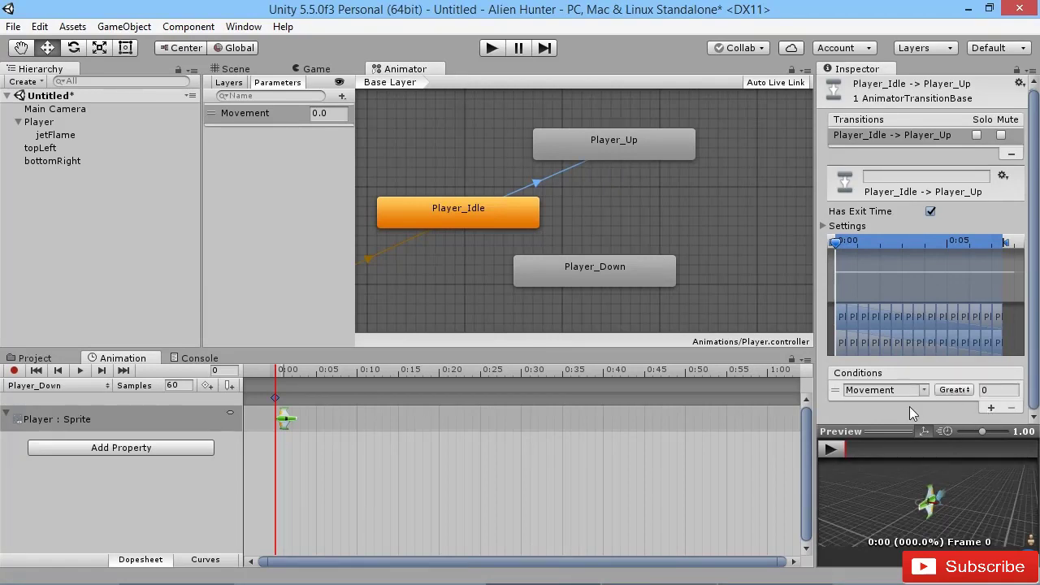
pyautogui.click(988, 391)
pyautogui.write('0.1')
# Create a transition from Player_Up back to Player_Idle with the condition Movement Less than 0.1
pyautogui.rightClick(602, 145)
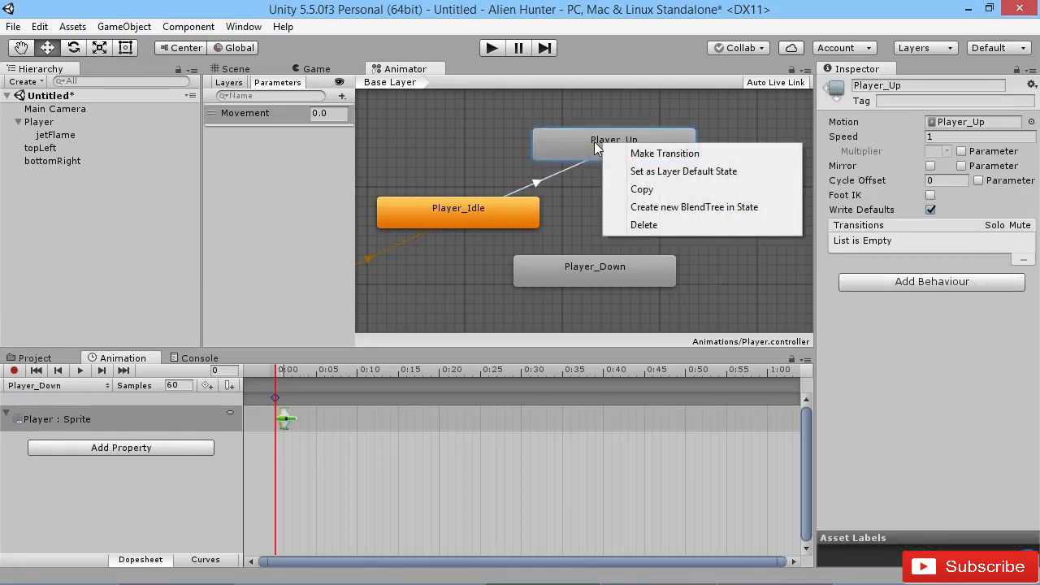
pyautogui.click(662, 154)
pyautogui.click(461, 209)
pyautogui.click(534, 172)
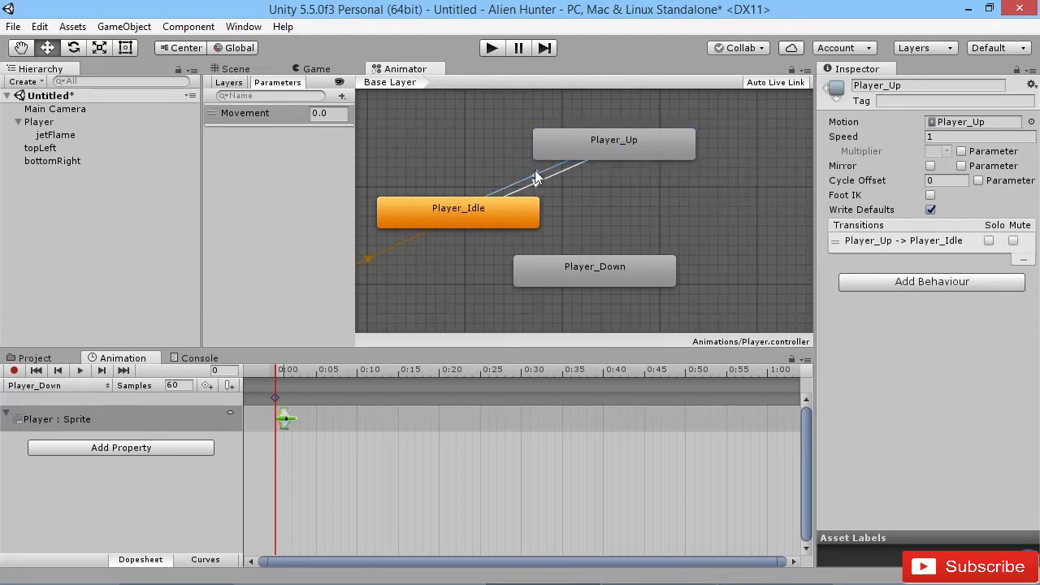
pyautogui.click(990, 408)
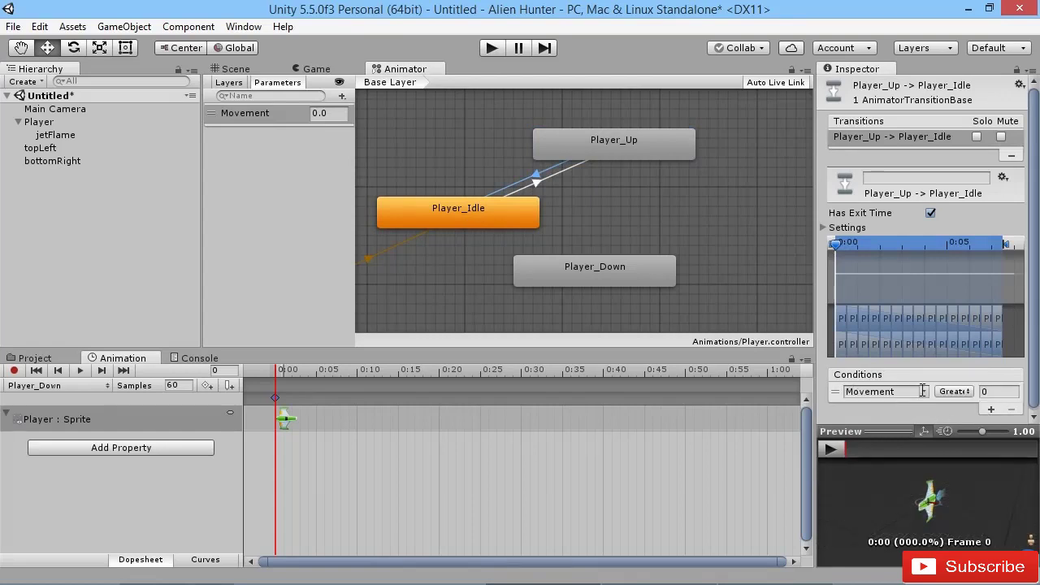
pyautogui.click(950, 392)
pyautogui.click(964, 424)
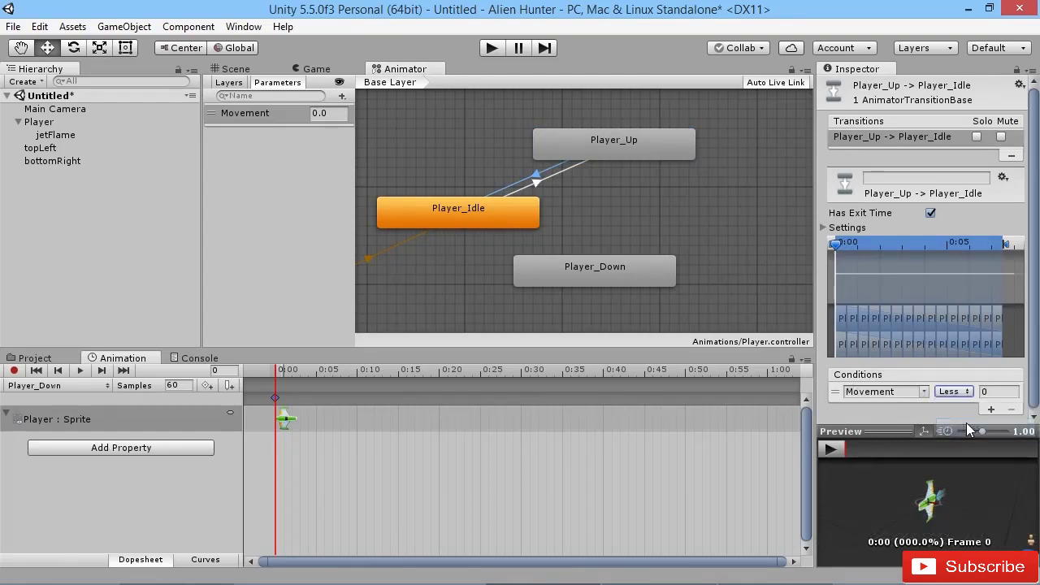
pyautogui.click(997, 392)
pyautogui.write('0.1')
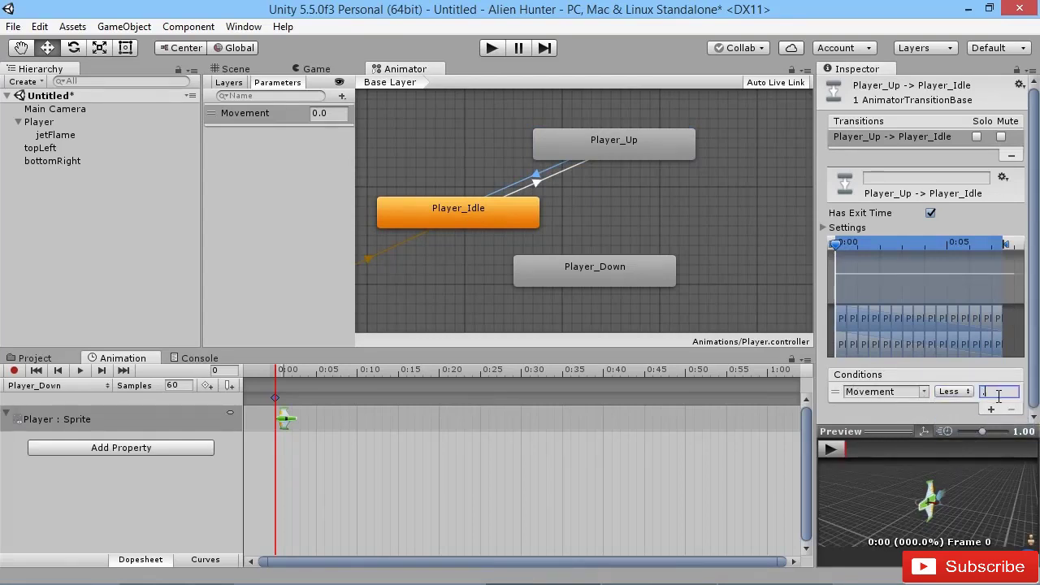
# Create a transition from Player_Idle to Player_Down with the condition Movement Less than -0.1
pyautogui.click(456, 208)
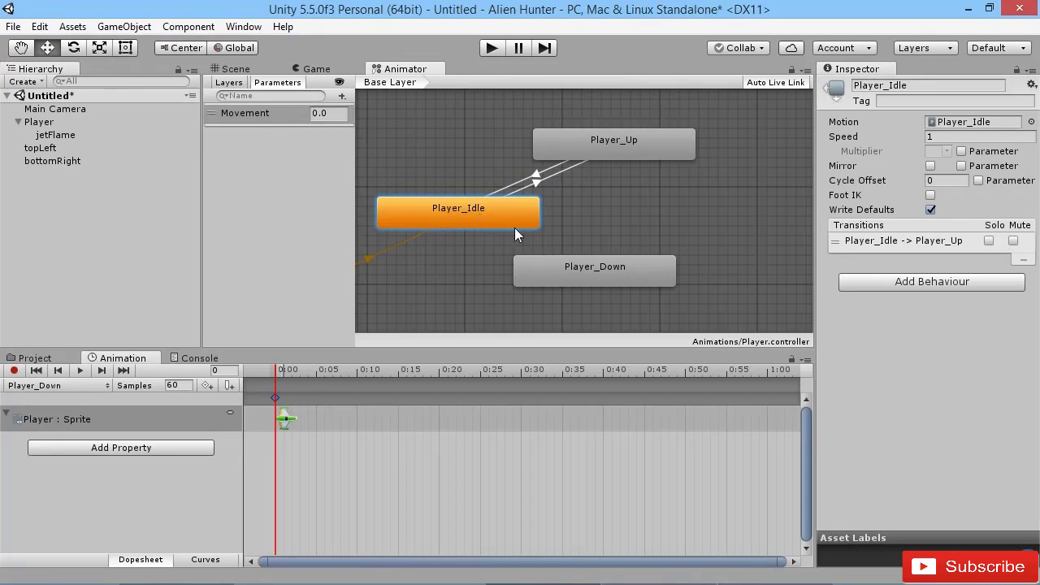
pyautogui.rightClick(457, 212)
pyautogui.click(451, 226)
pyautogui.click(573, 278)
pyautogui.click(537, 247)
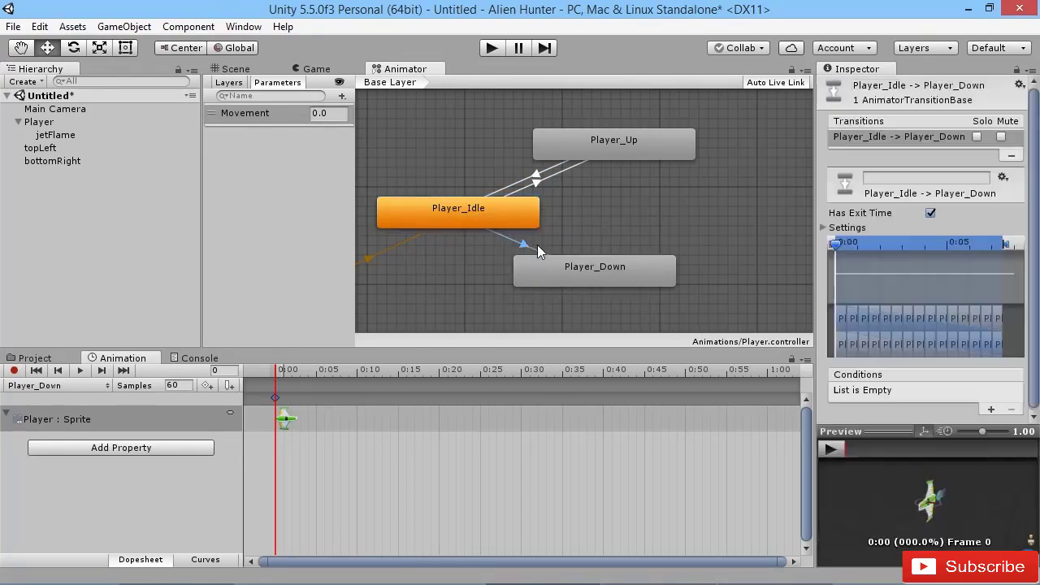
pyautogui.click(989, 408)
pyautogui.click(954, 390)
pyautogui.click(967, 422)
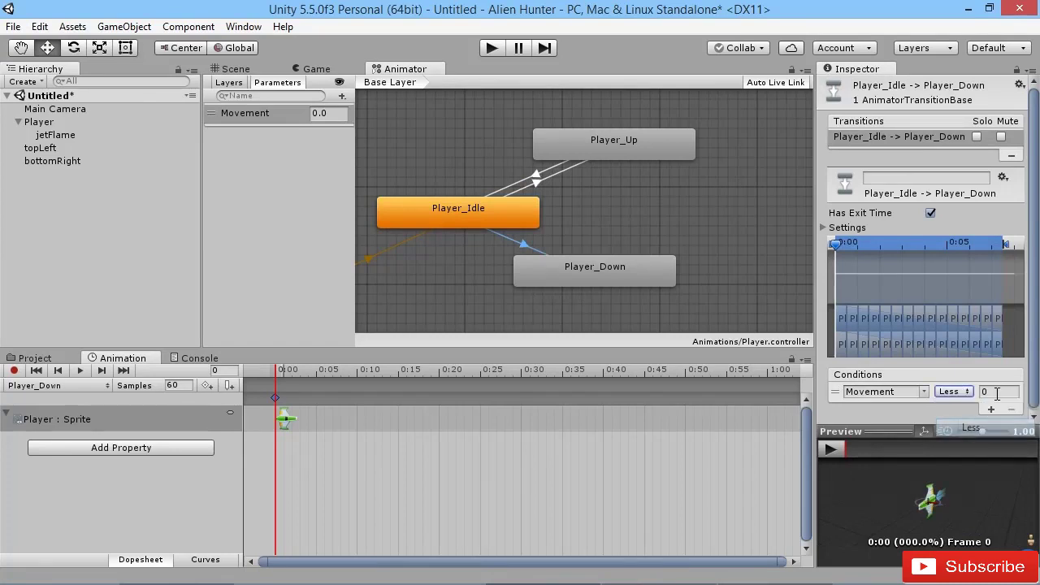
pyautogui.click(1002, 391)
pyautogui.write('-')
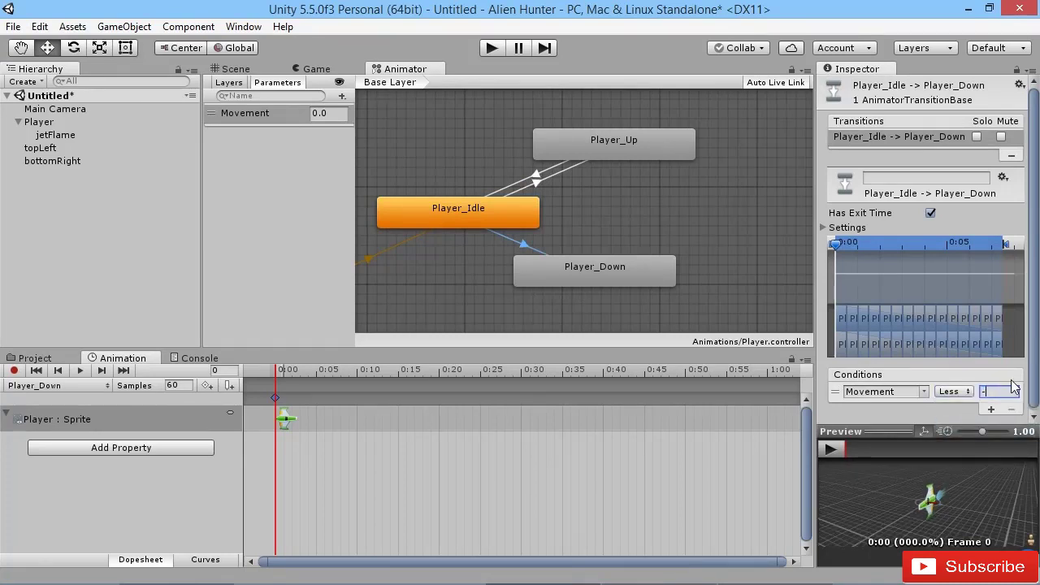
pyautogui.write('0.1')
# Create a transition from Player_Down back to Player_Idle with the condition Movement Greater than -0.1
pyautogui.rightClick(583, 272)
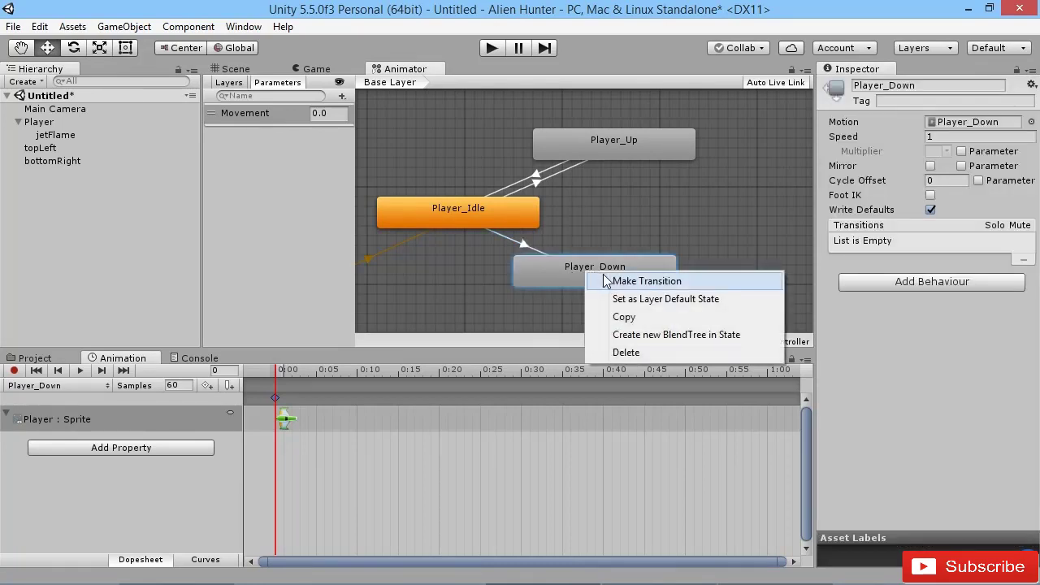
pyautogui.click(611, 277)
pyautogui.click(523, 223)
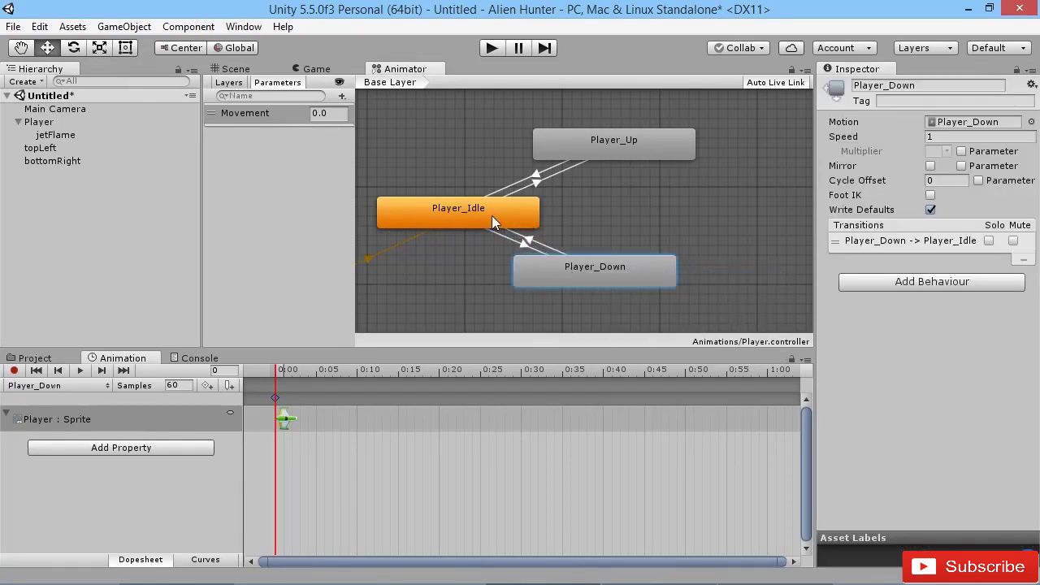
pyautogui.click(530, 240)
pyautogui.click(990, 409)
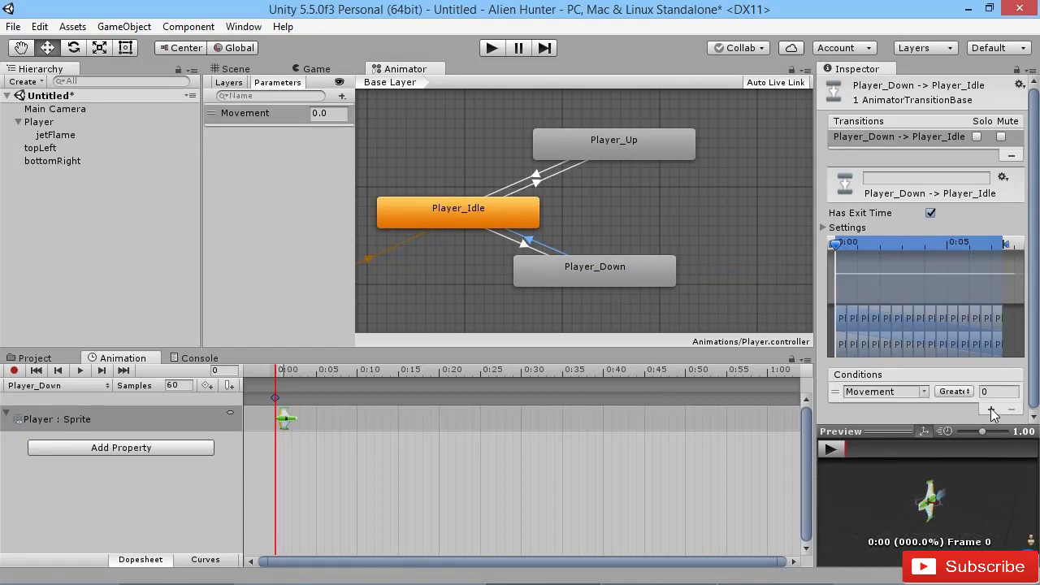
pyautogui.click(982, 393)
pyautogui.write('-')
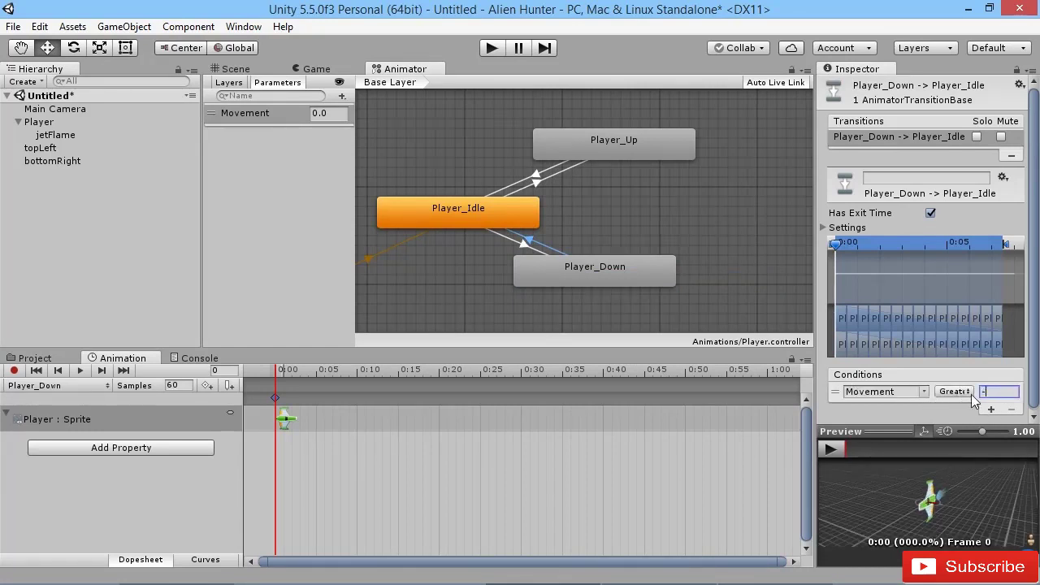
pyautogui.write('0.1')
# Switch to MonoDevelop to review the Update method in PlayerController.cs and return to Unity
pyautogui.click(776, 573)
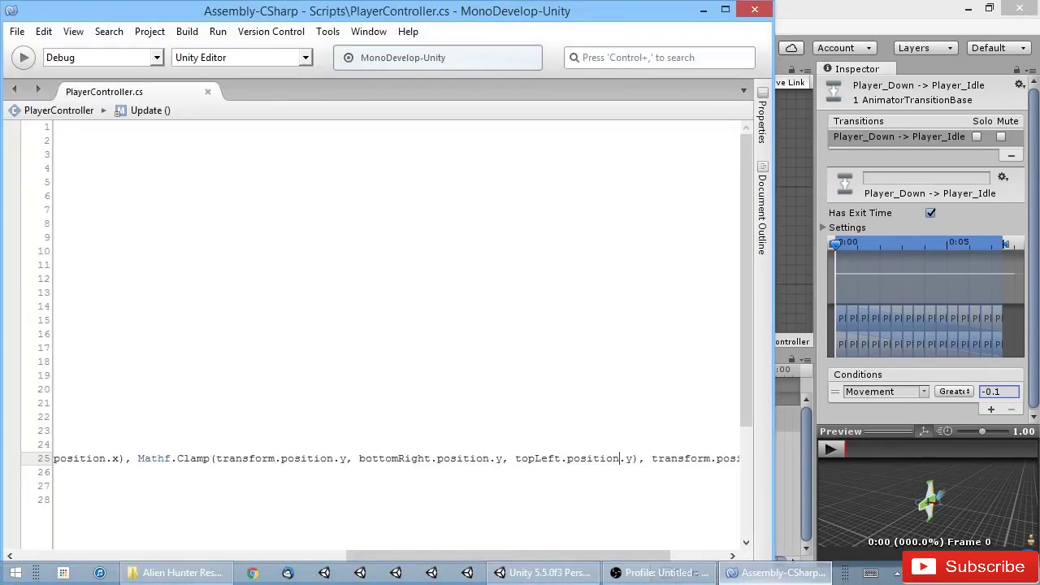
pyautogui.moveTo(472, 555); pyautogui.dragTo(101, 566)
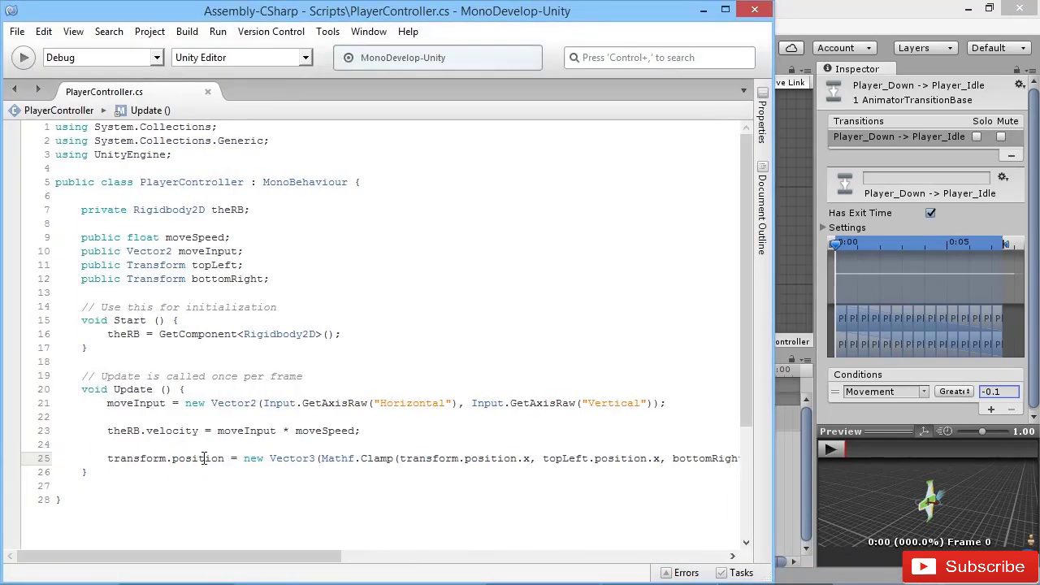
pyautogui.moveTo(204, 458)
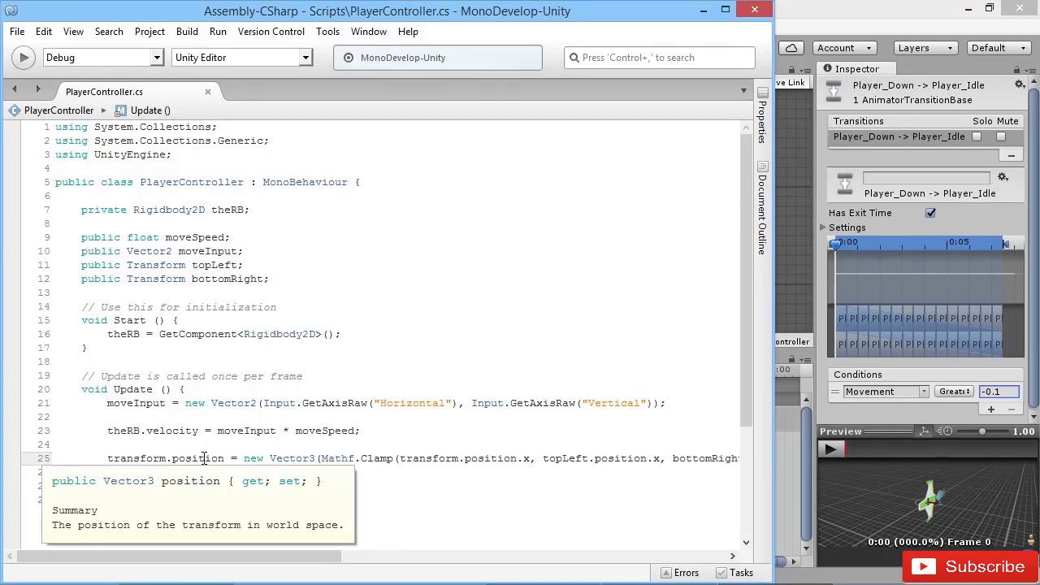
pyautogui.click(859, 20)
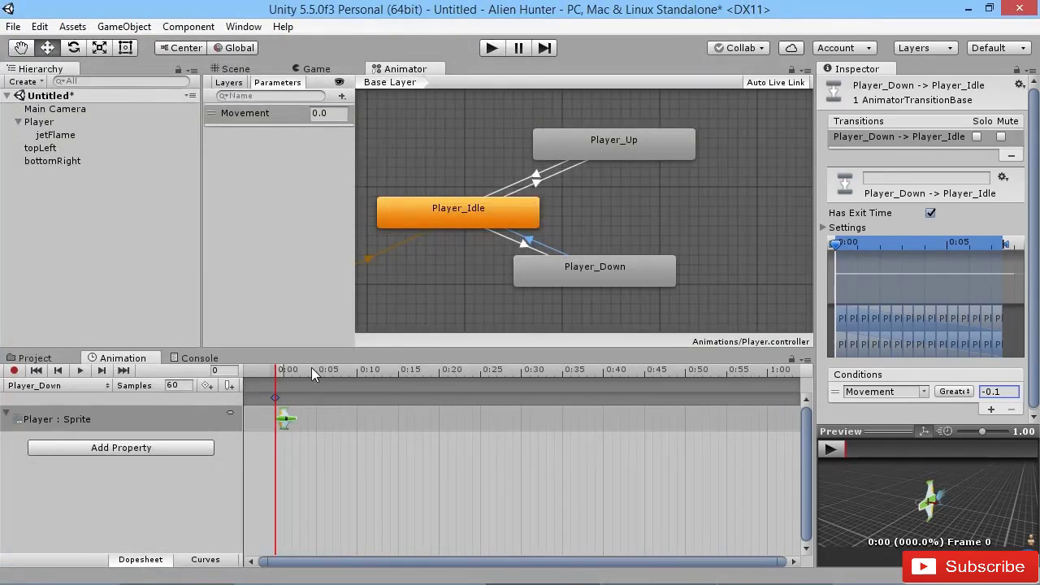
# Locate the Player controller in the Animations folder and check the Animator component on the Player object
pyautogui.click(41, 122)
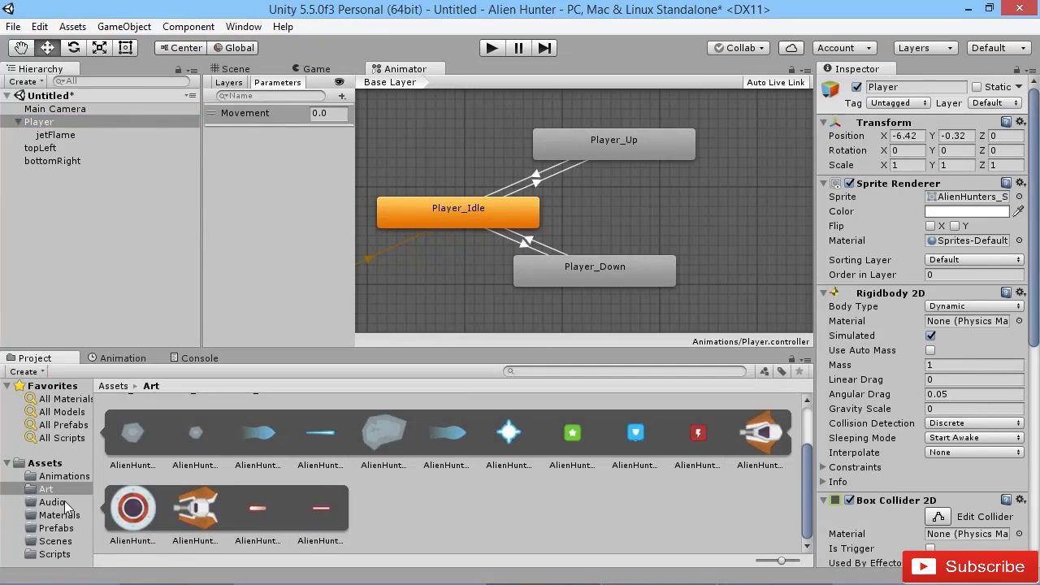
pyautogui.click(64, 476)
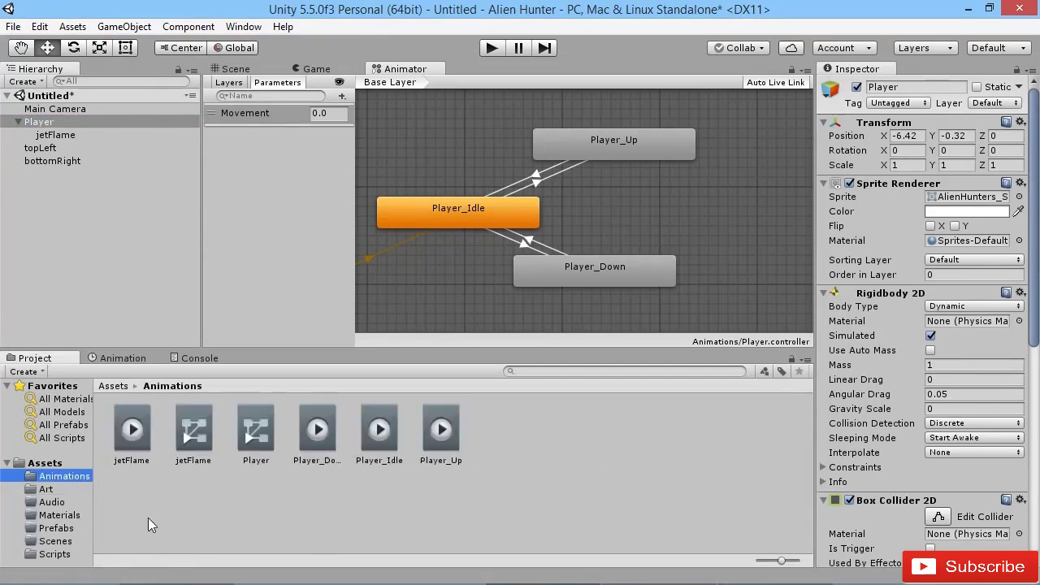
pyautogui.click(254, 431)
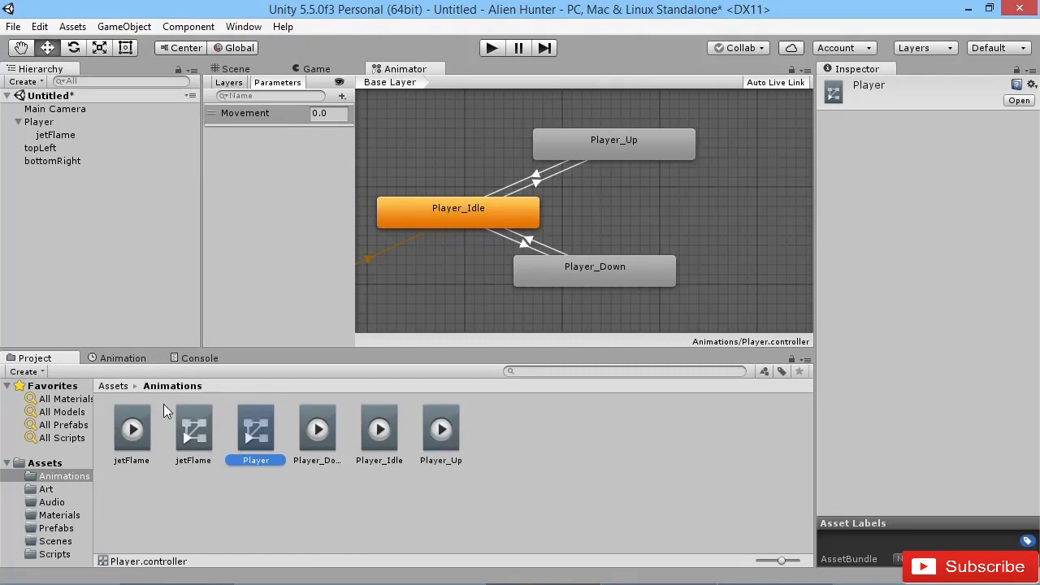
pyautogui.click(51, 125)
pyautogui.scroll(-8, 886, 330)
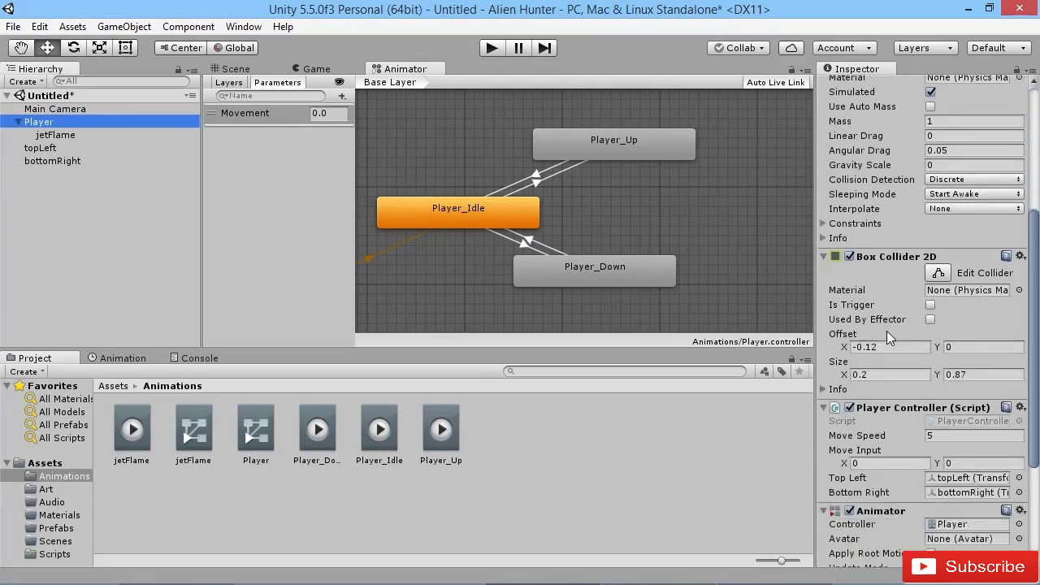
# Compare the Animator components and assigned controllers on the Player and jetFlame objects
pyautogui.scroll(-6, 886, 331)
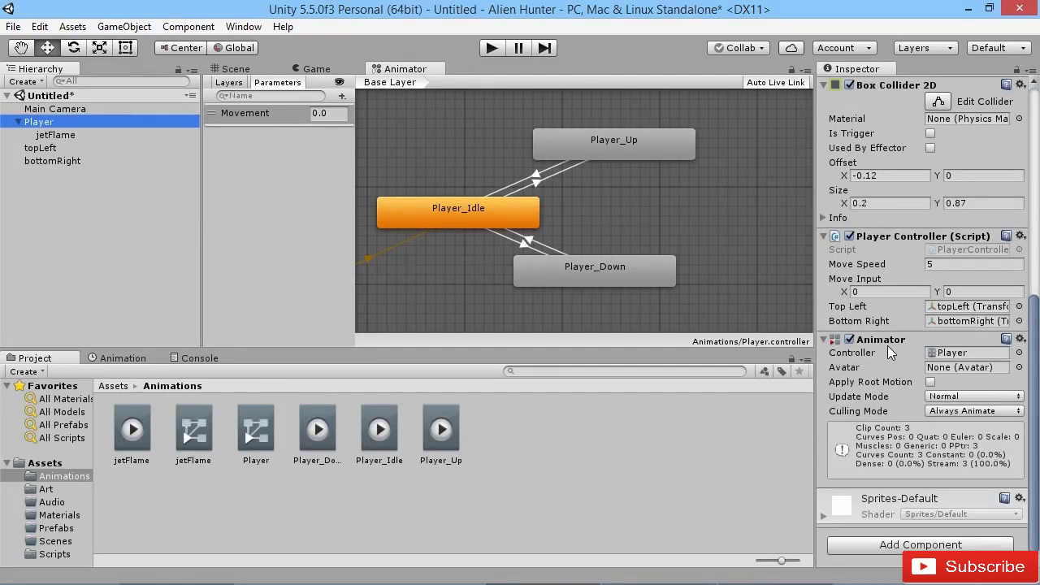
pyautogui.click(73, 134)
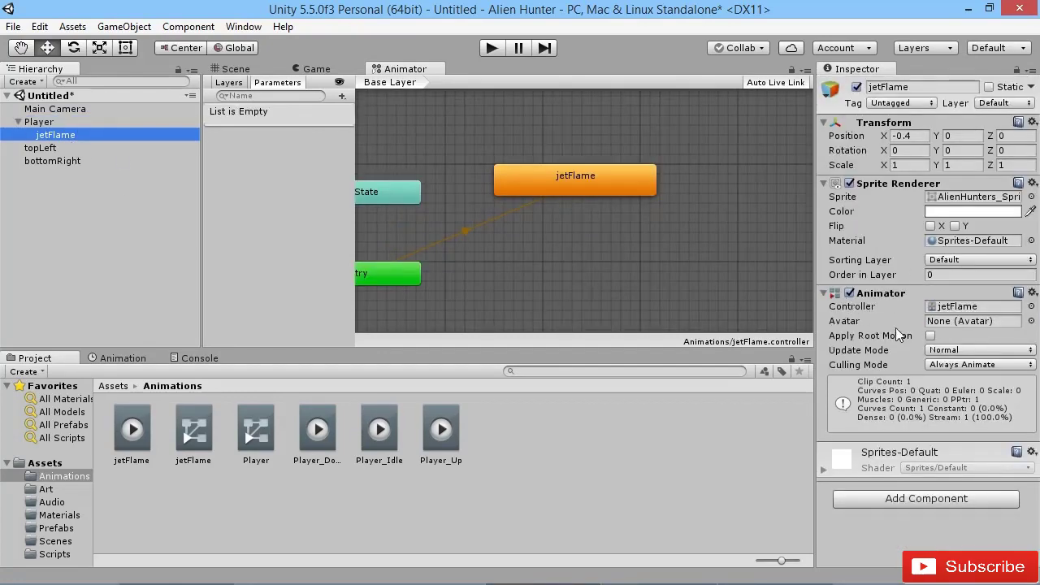
pyautogui.click(41, 122)
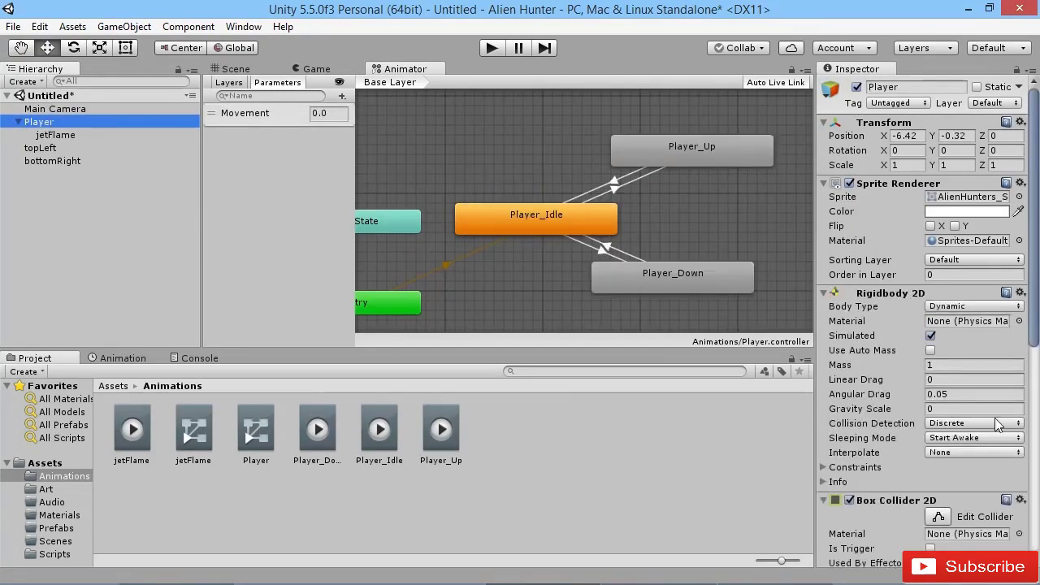
pyautogui.scroll(-5, 997, 424)
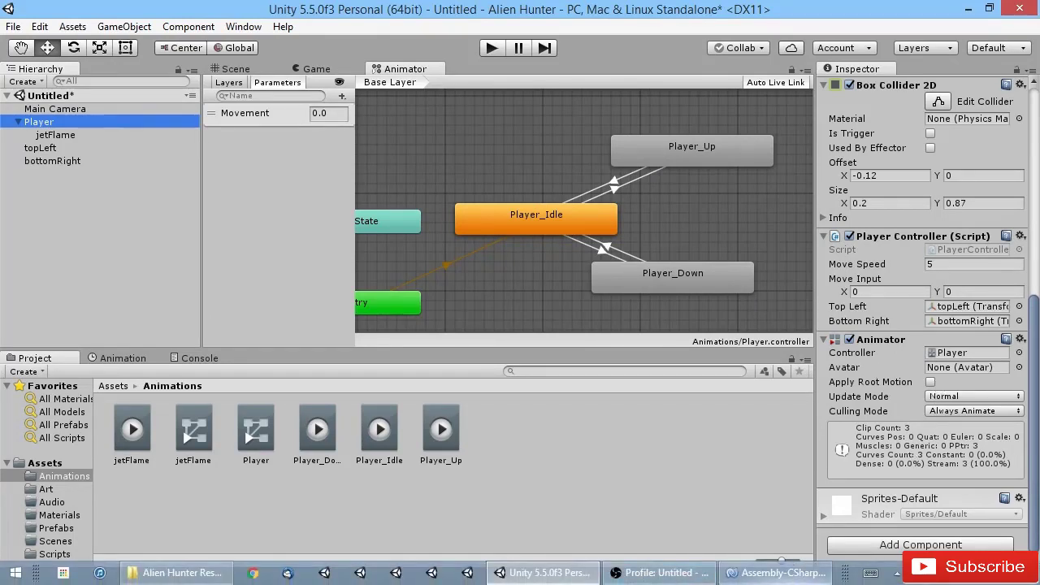
# Switch to MonoDevelop and declare "private Animator anim;" below the bottomRight variable in PlayerController.cs
pyautogui.click(778, 573)
pyautogui.click(283, 281)
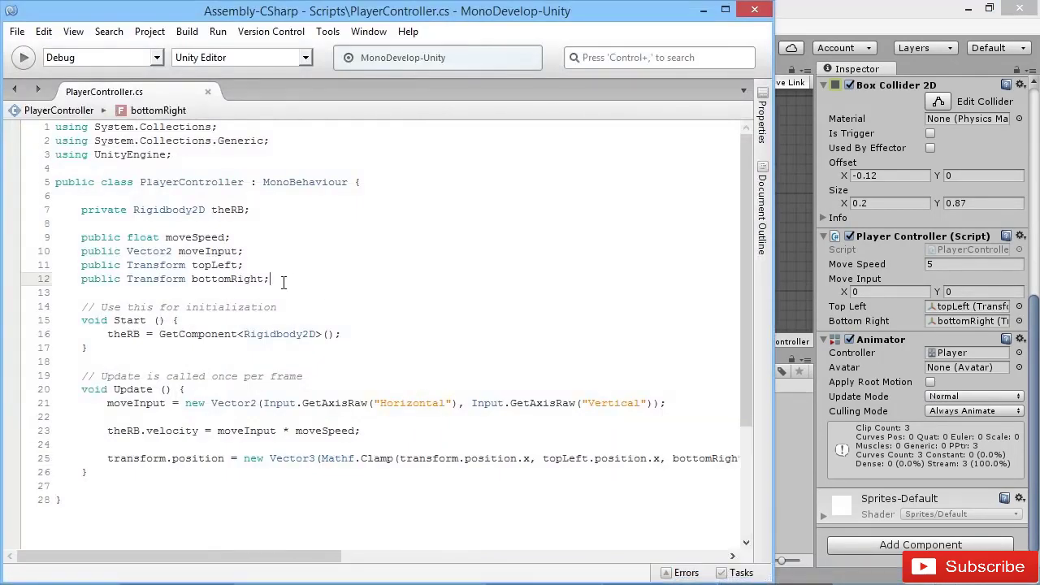
pyautogui.press('Return')
pyautogui.press('Return')
pyautogui.write('private ')
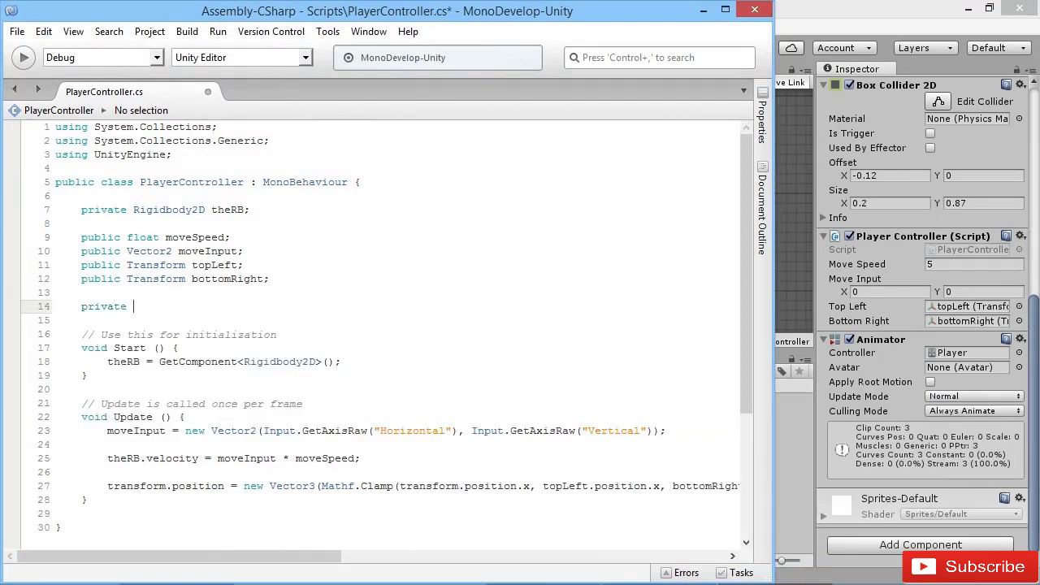
pyautogui.write('Animator anim;')
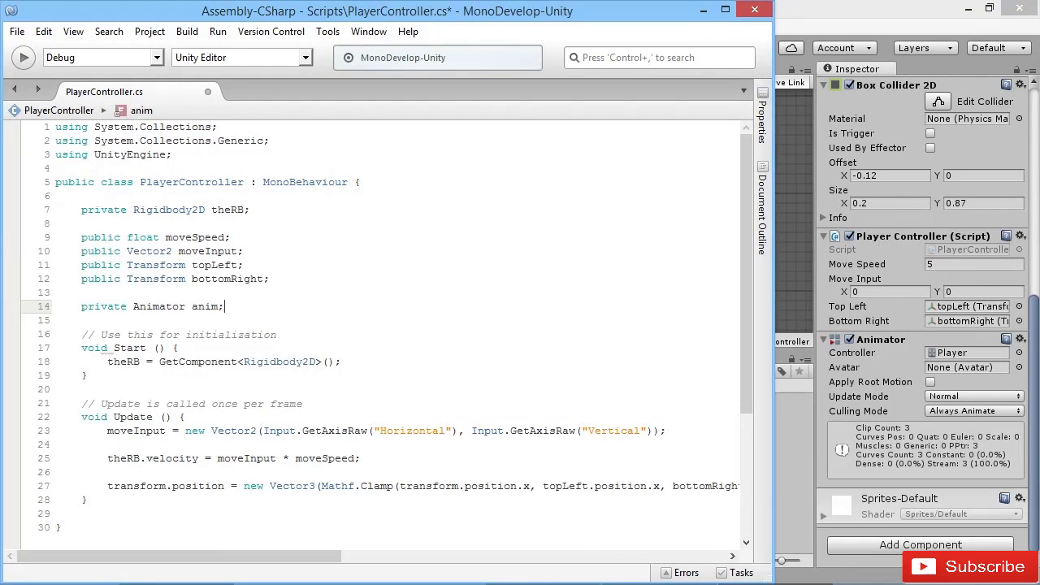
# In the Start method, add "anim = GetComponent<Animator>();" below the Rigidbody2D assignment
pyautogui.click(357, 361)
pyautogui.press('Return')
pyautogui.press('Return')
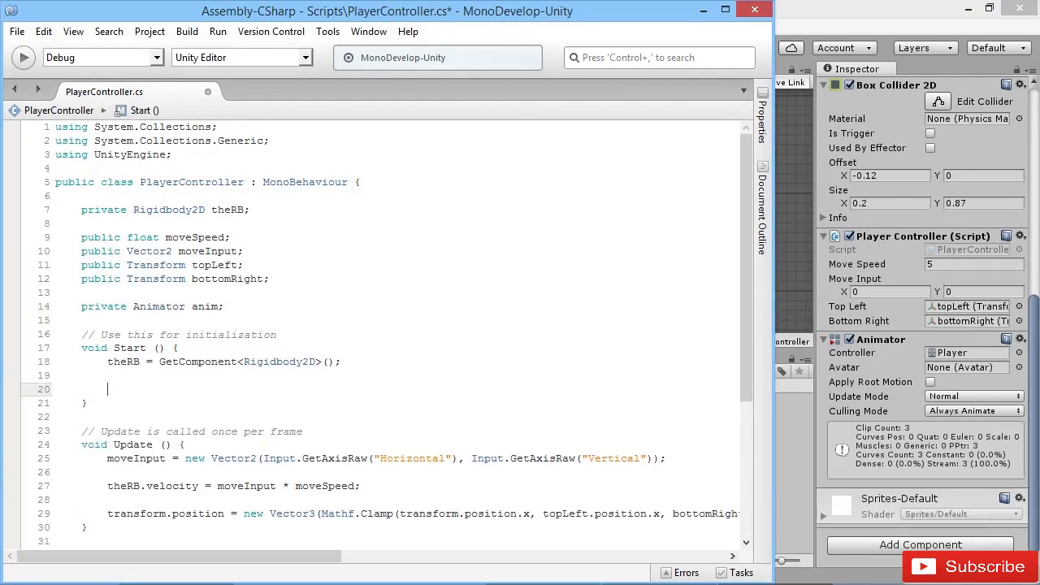
pyautogui.write('anim ')
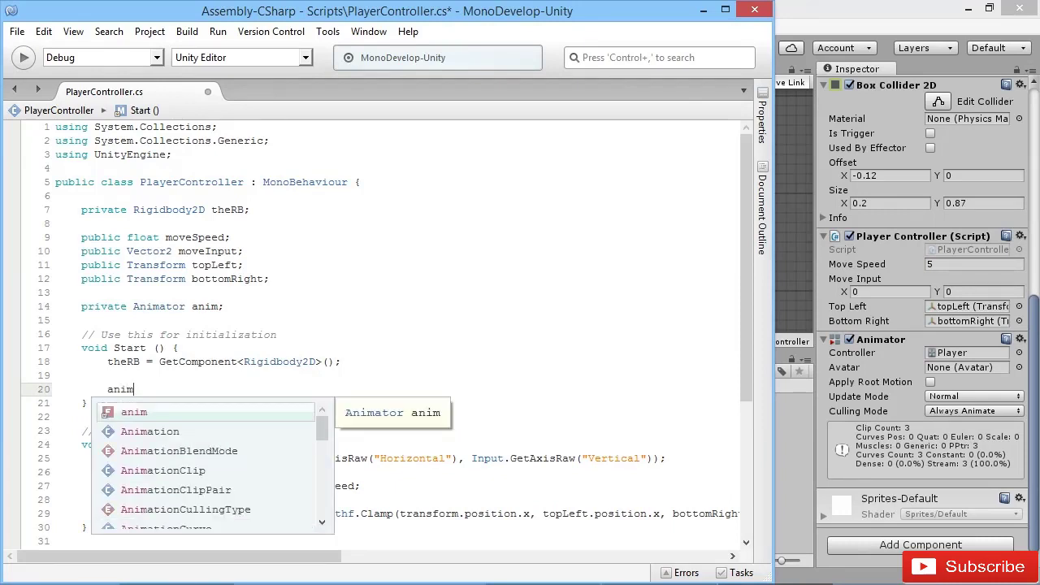
pyautogui.write('= Get')
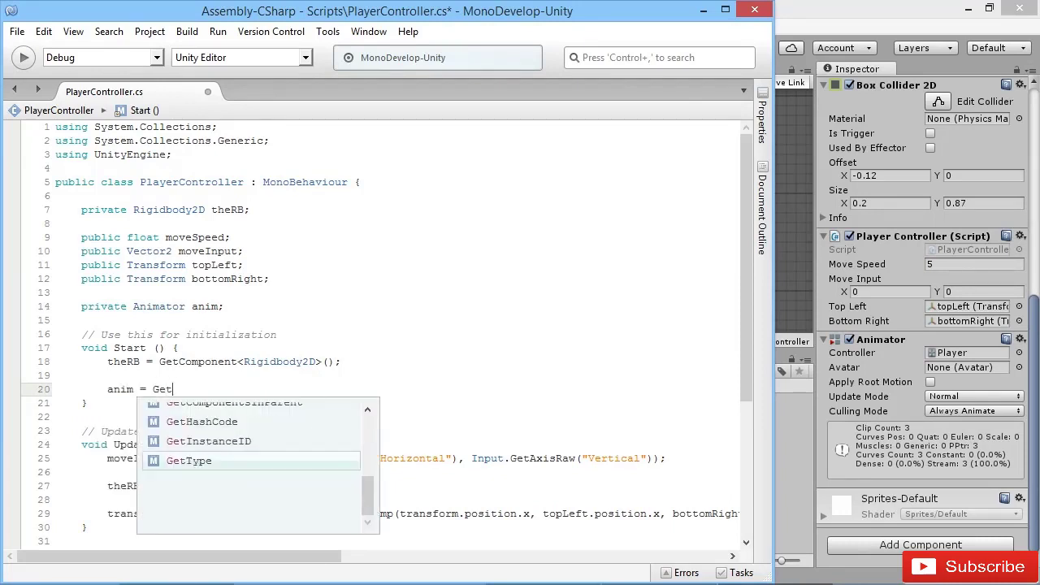
pyautogui.write('Component<Anii')
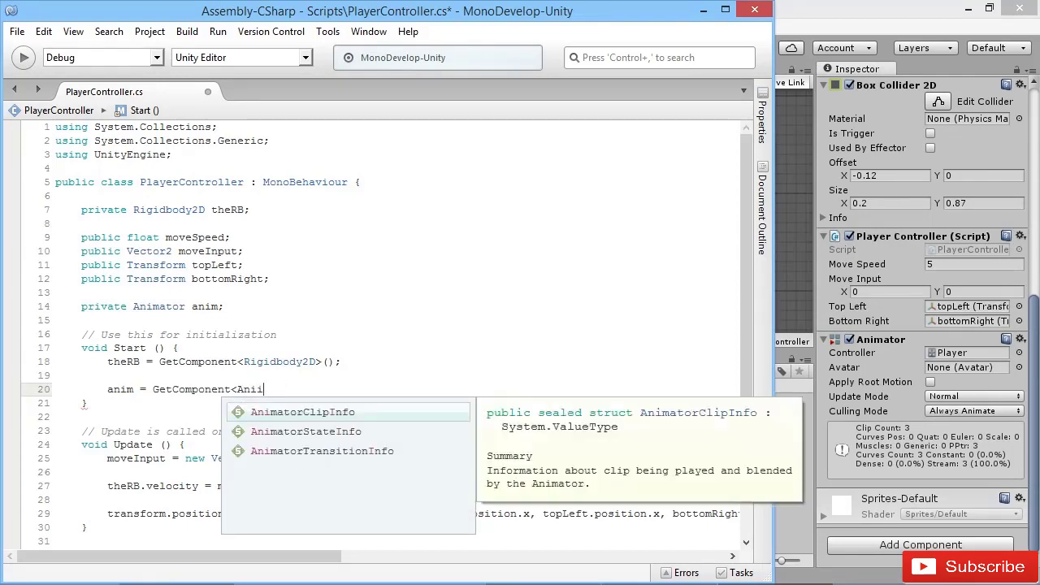
pyautogui.press('BackSpace')
pyautogui.write('mator')
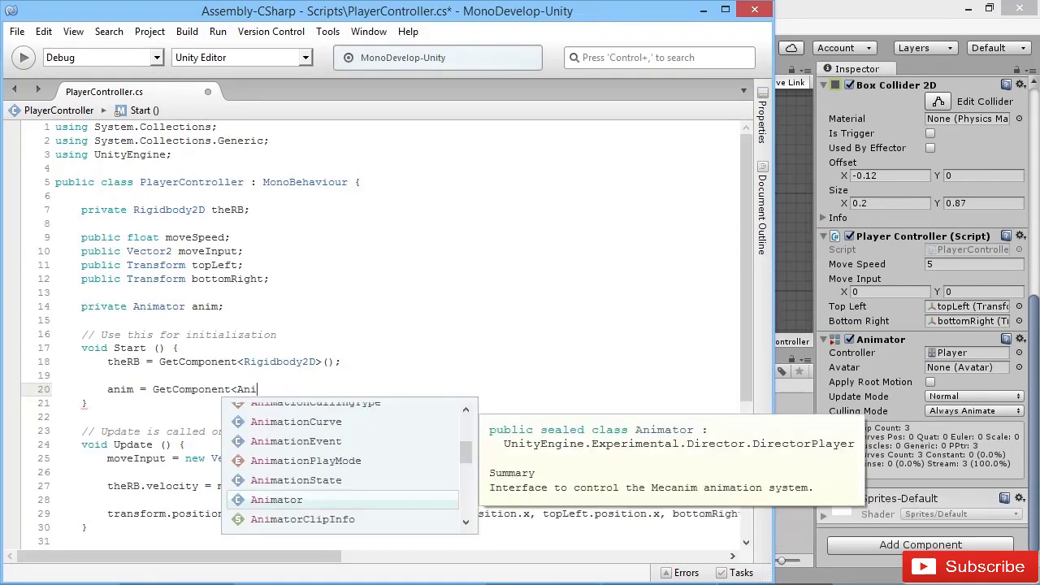
pyautogui.press('Escape')
pyautogui.write('>()')
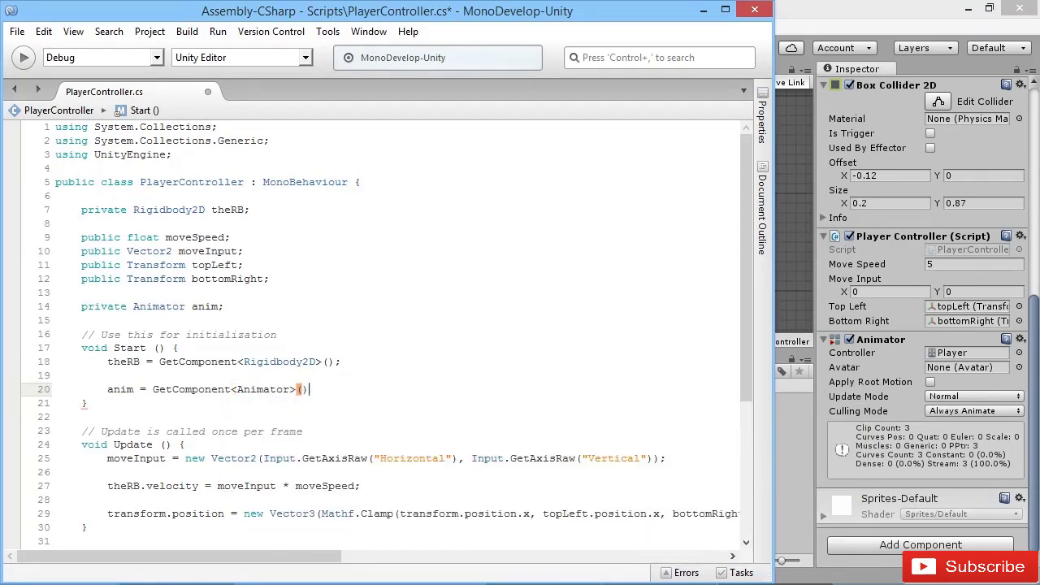
pyautogui.write(';')
# Begin an anim.SetFloat( call on a new line after the transform.position statement in the Update method
pyautogui.scroll(-4, 337, 383)
pyautogui.click(423, 355)
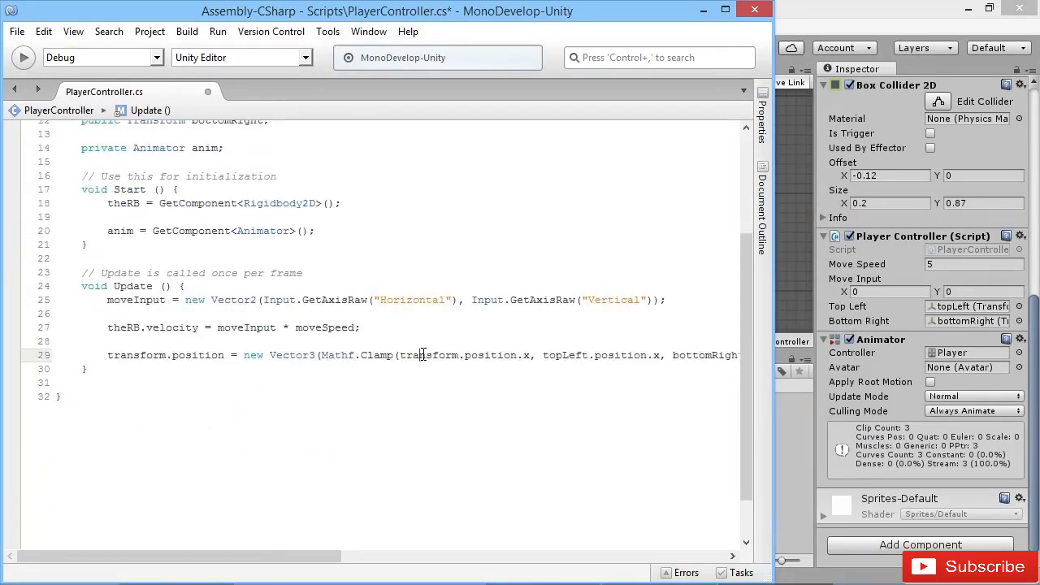
pyautogui.press('End')
pyautogui.press('Return')
pyautogui.press('Return')
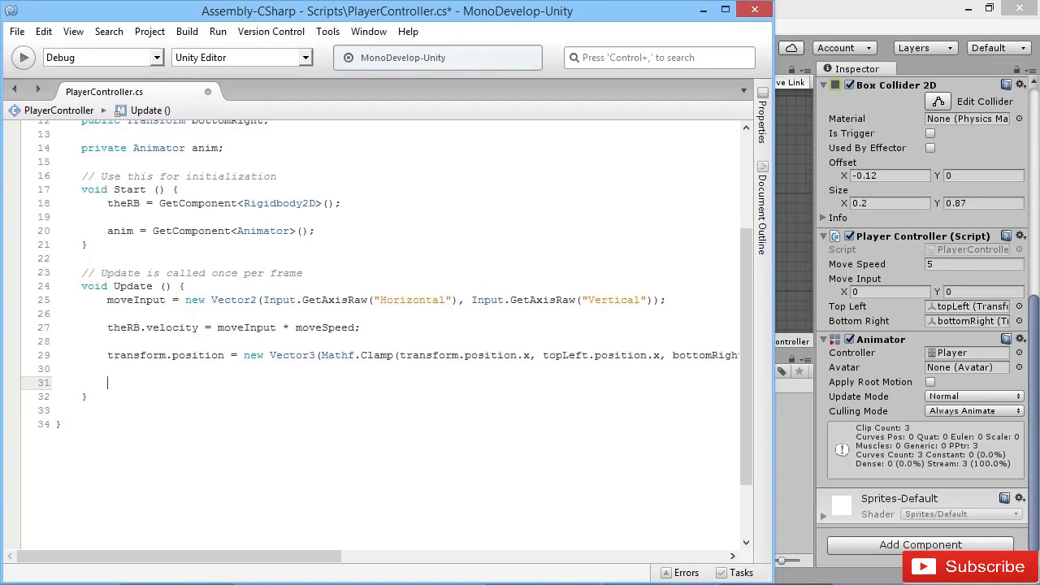
pyautogui.write('anim')
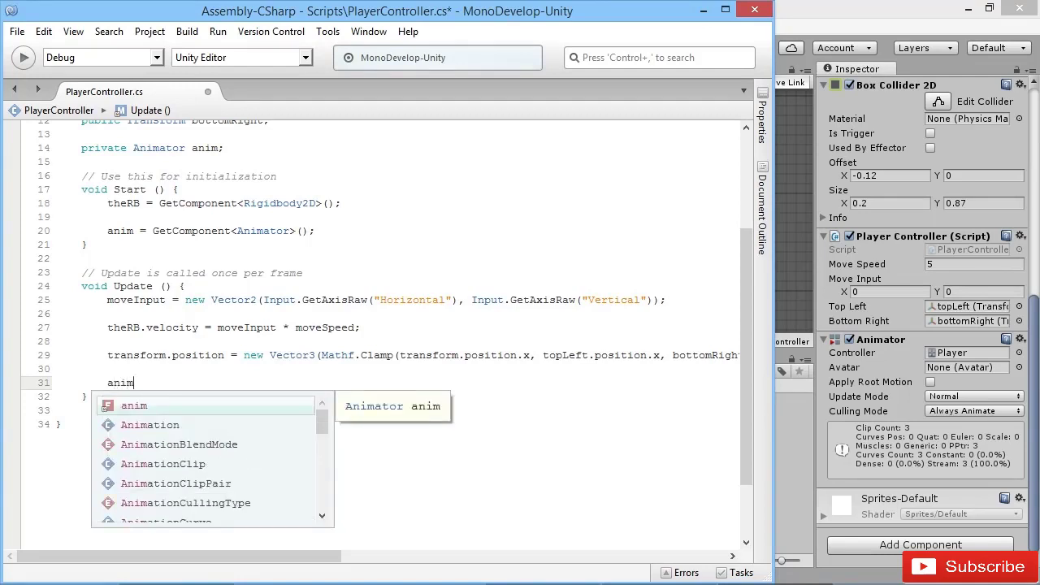
pyautogui.write('.s')
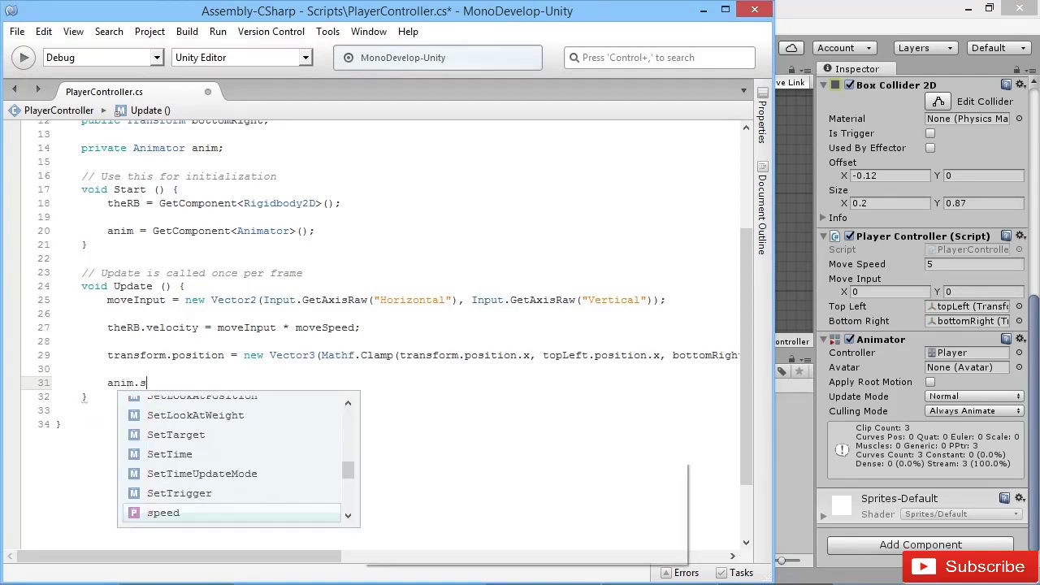
pyautogui.write('etf')
pyautogui.press('Return')
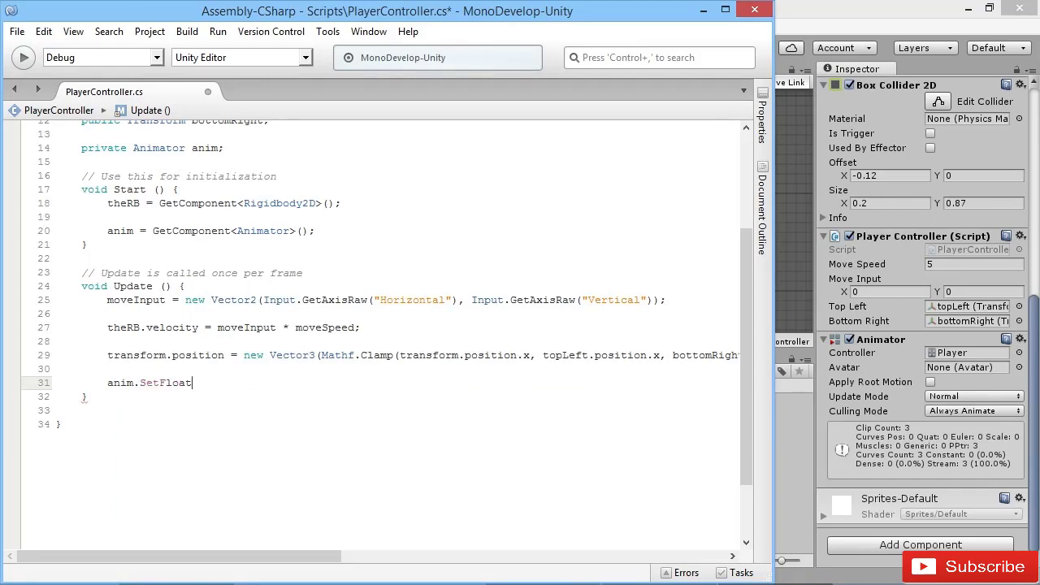
pyautogui.write('(')
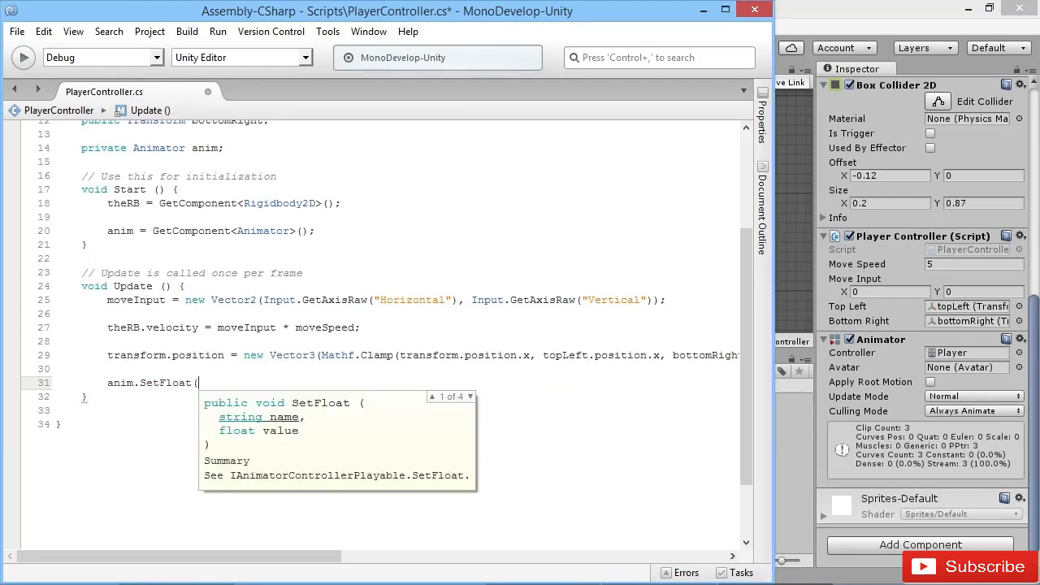
# Check the animator parameter name in Unity, complete the SetFloat call with "Movement" and moveInput.y, and save the script
pyautogui.click(855, 15)
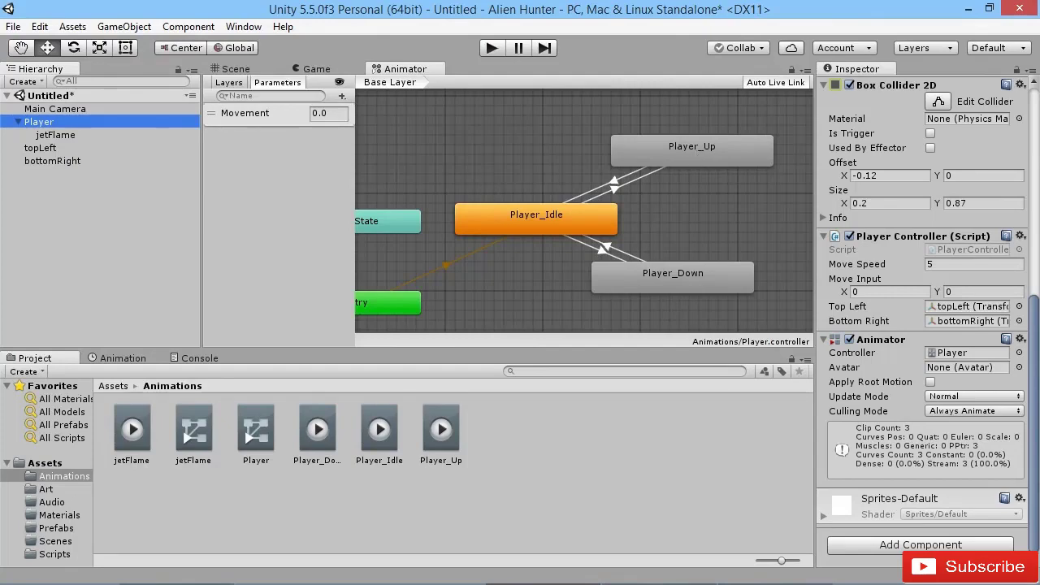
pyautogui.click(821, 574)
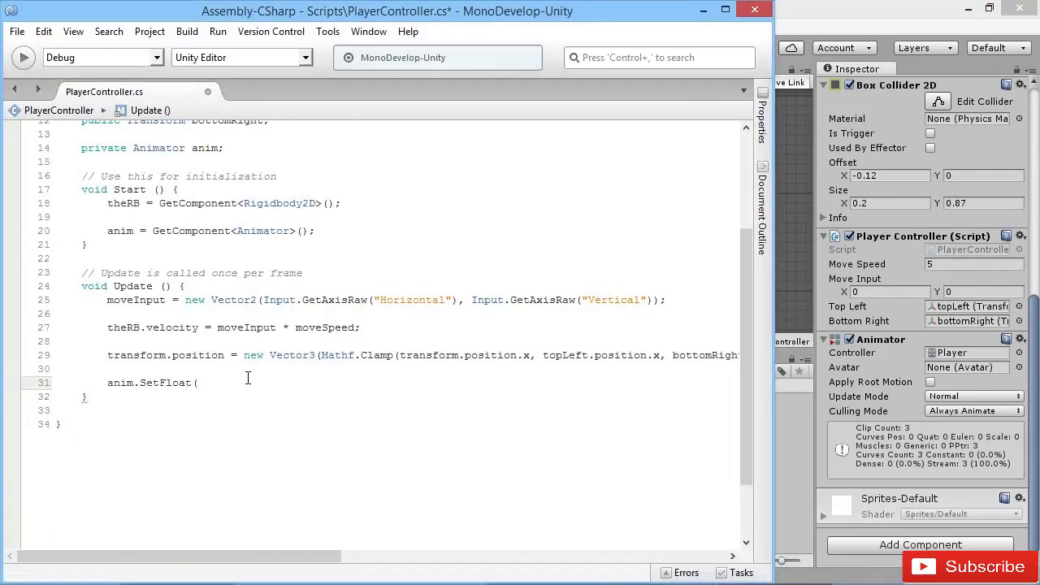
pyautogui.write('"Movement",')
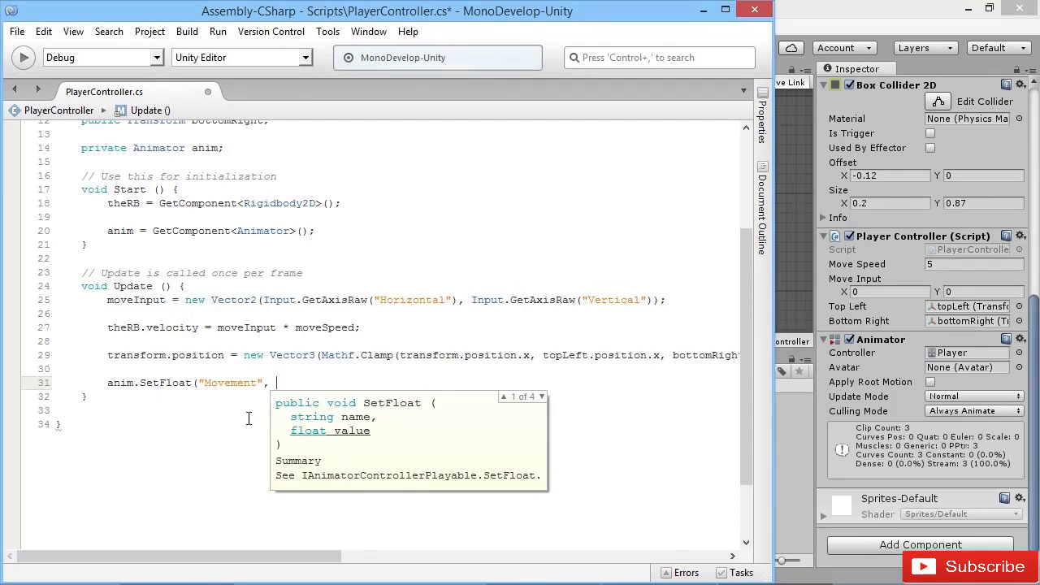
pyautogui.write('moveInput')
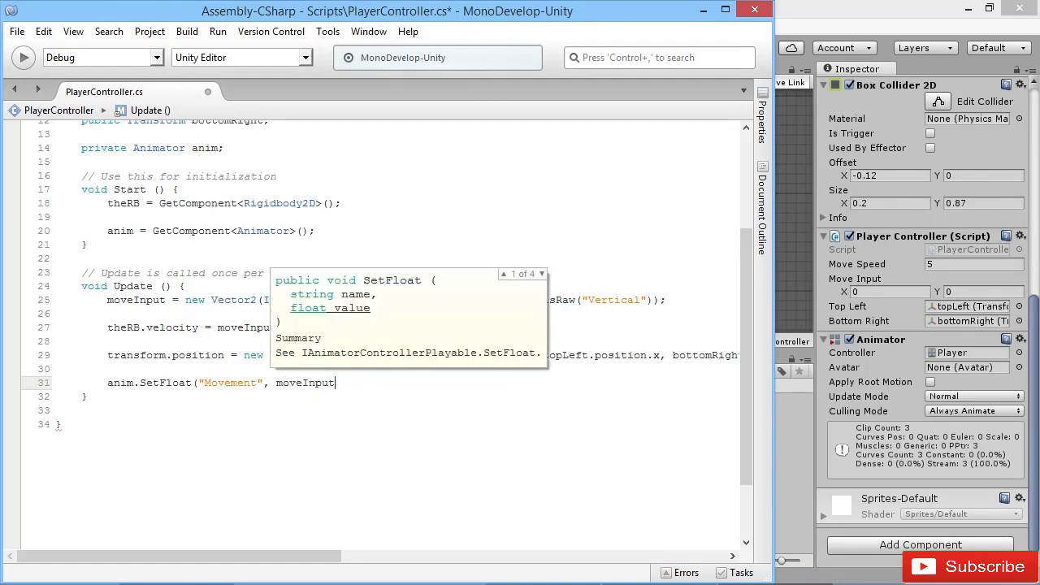
pyautogui.write('.y);')
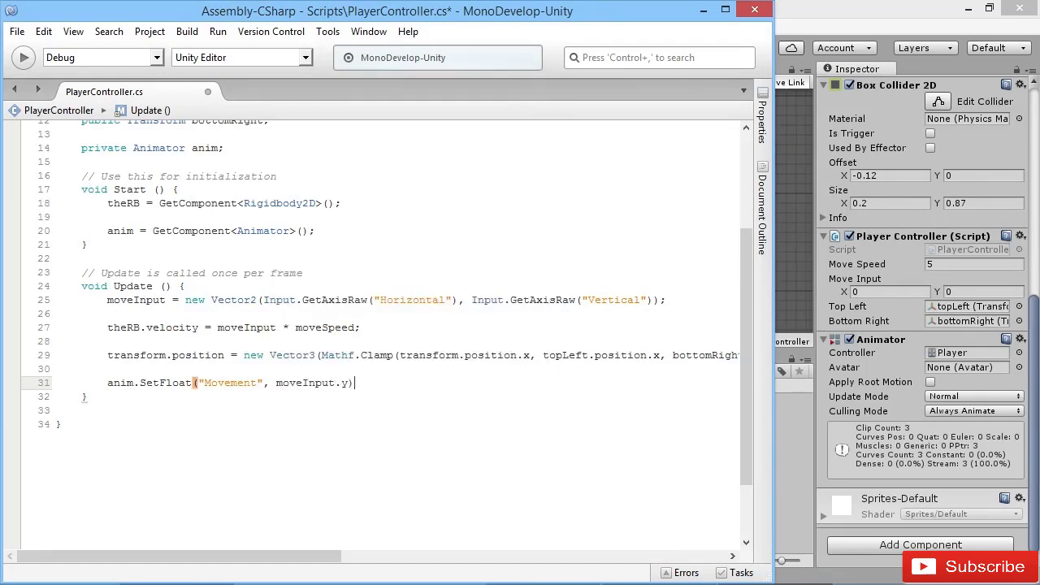
pyautogui.hotkey('ctrl', 's')
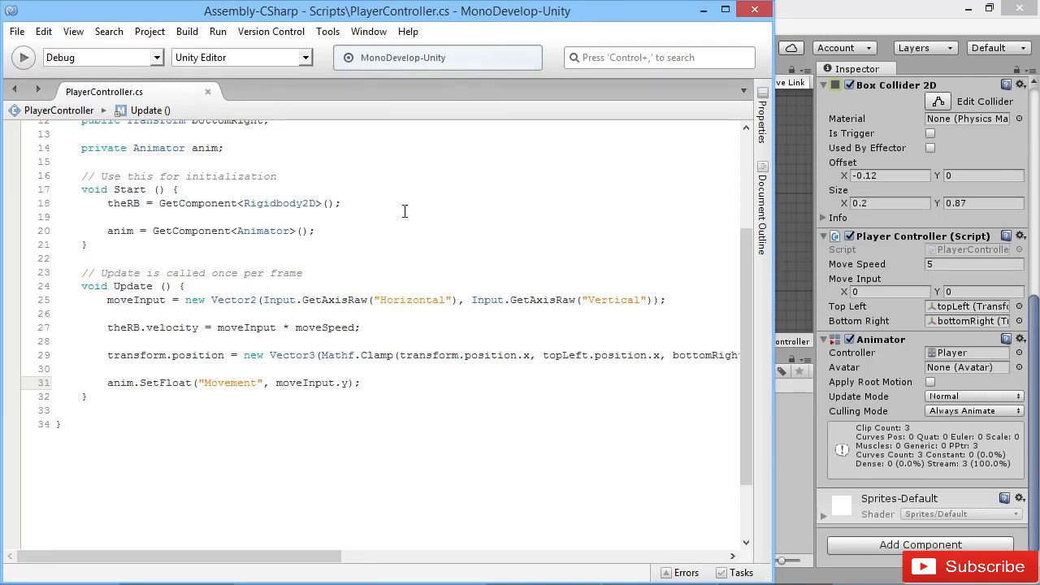
# Return to Unity, run the game and steer the ship up and down to test the Player animations
pyautogui.click(779, 16)
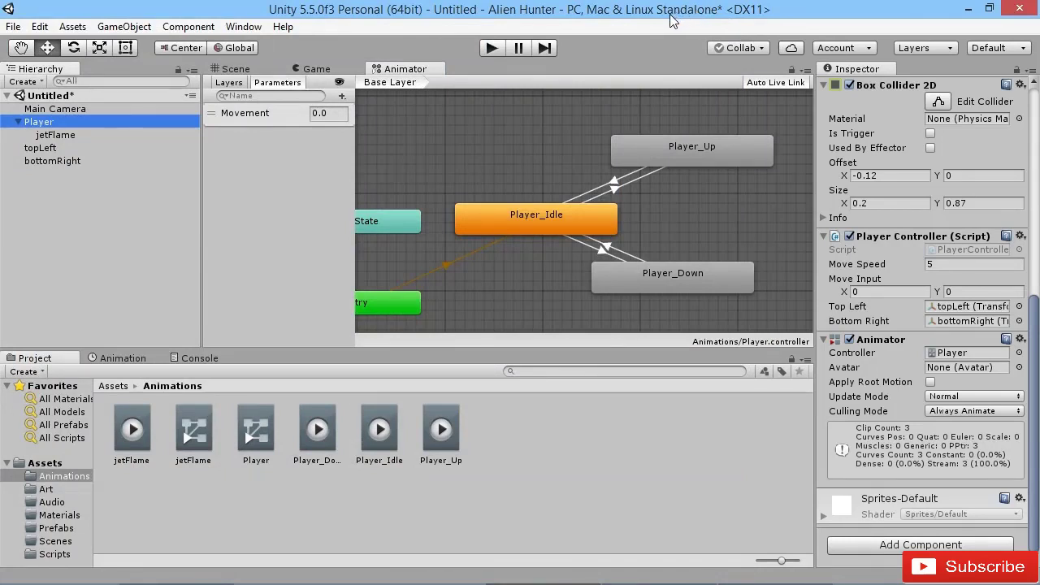
pyautogui.click(237, 72)
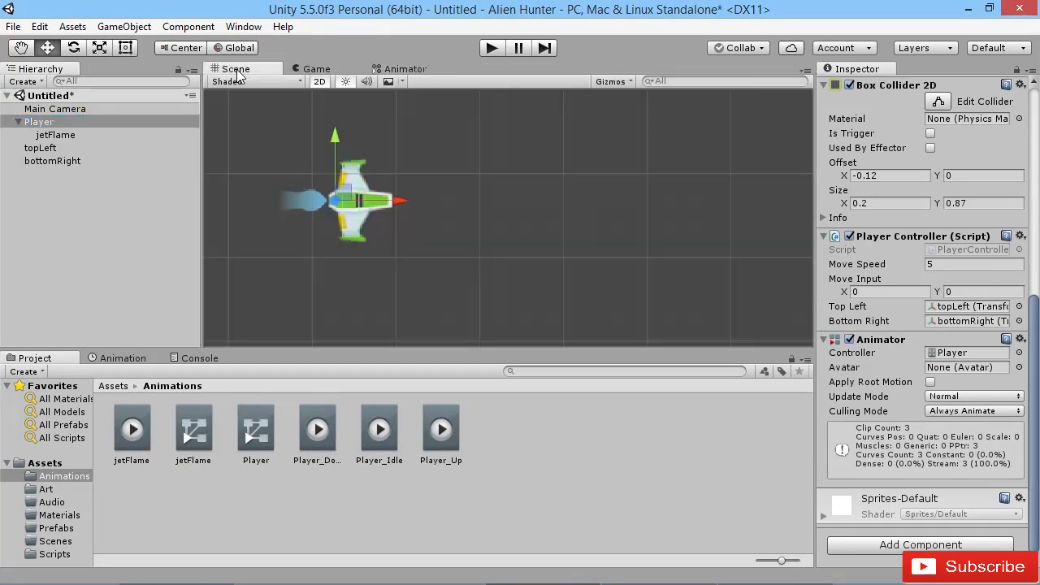
pyautogui.click(491, 47)
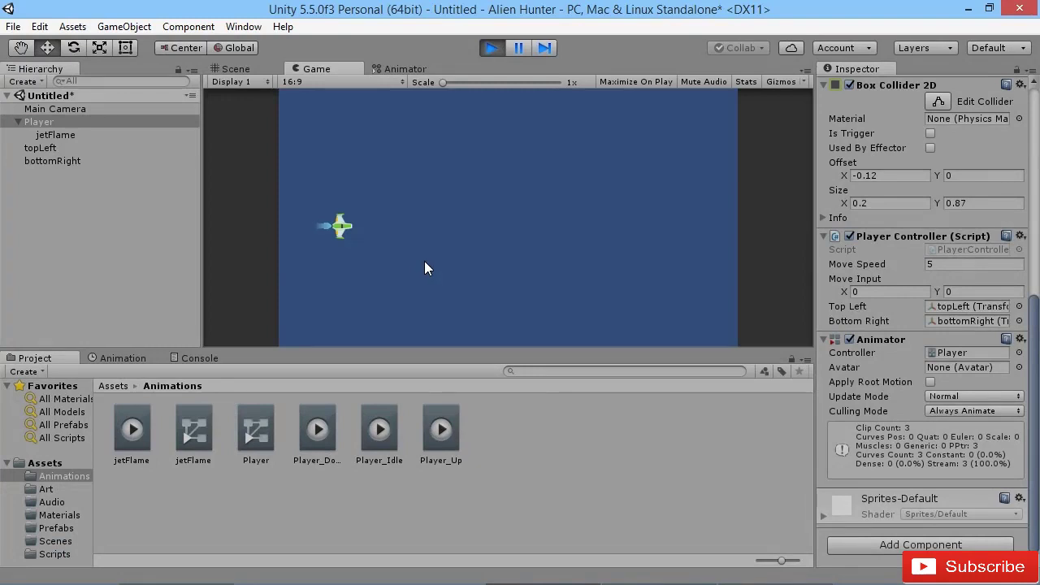
pyautogui.press('Up')
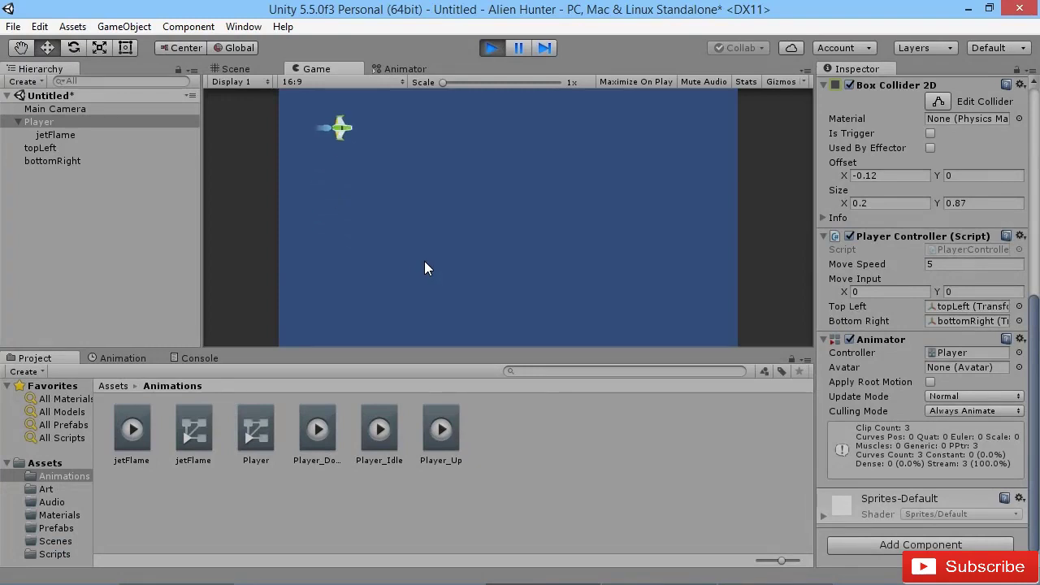
pyautogui.press('Down')
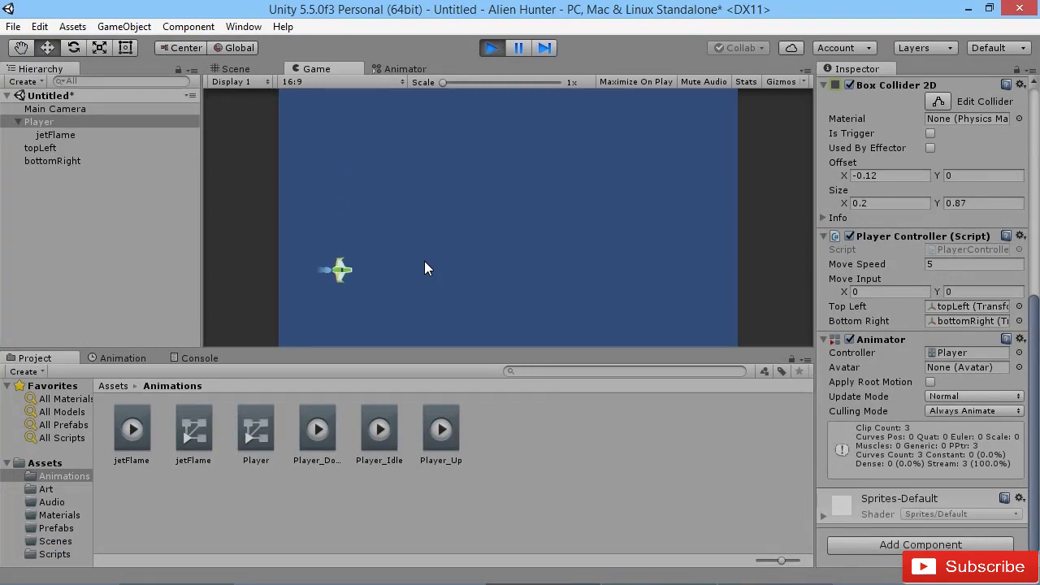
pyautogui.press('Up')
pyautogui.press('Down')
# Steer the ship forwards and backwards, and up and down again, to compare its idle and vertical movement animations
pyautogui.press('Right')
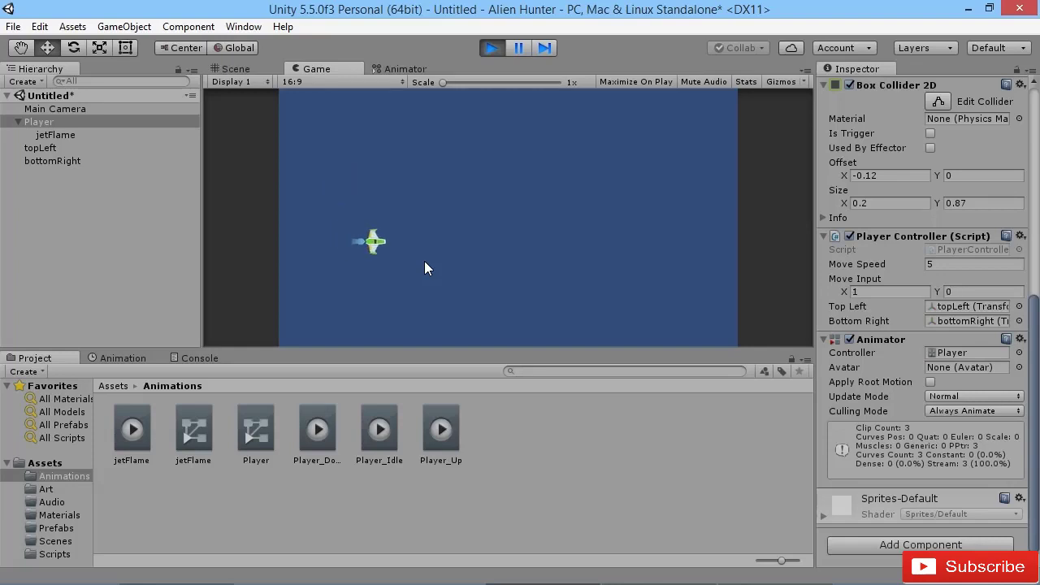
pyautogui.press('Left')
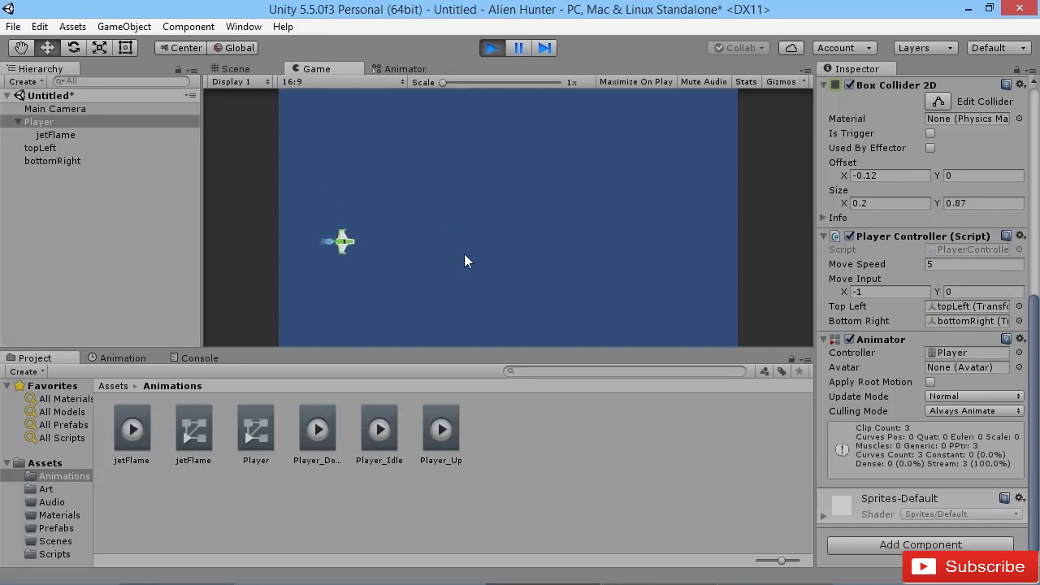
pyautogui.press('Right')
pyautogui.press('Left')
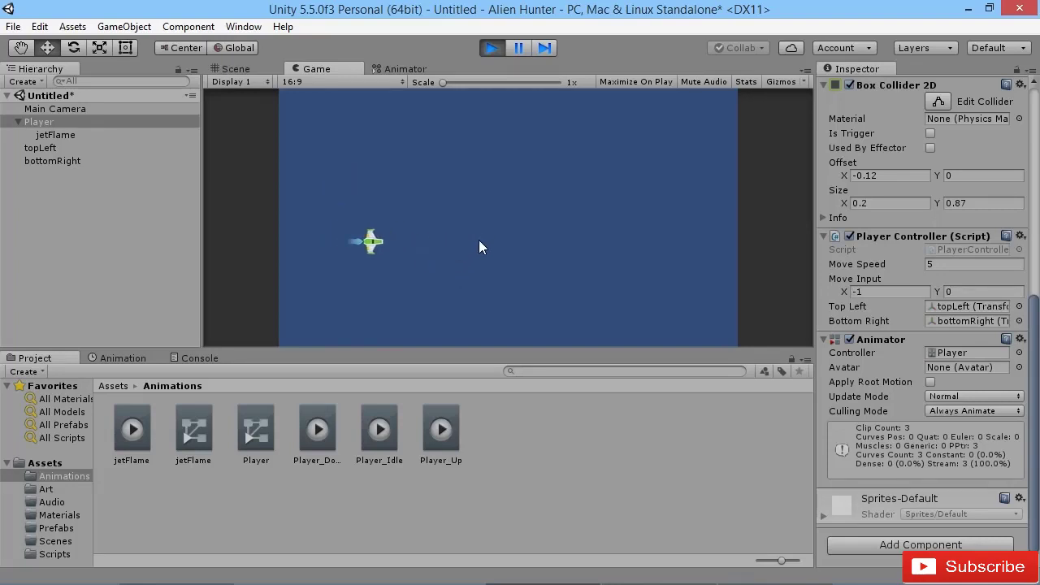
pyautogui.press('Left')
pyautogui.press('Right')
pyautogui.press('Left')
pyautogui.press('Left')
pyautogui.press('Right')
pyautogui.press('Up')
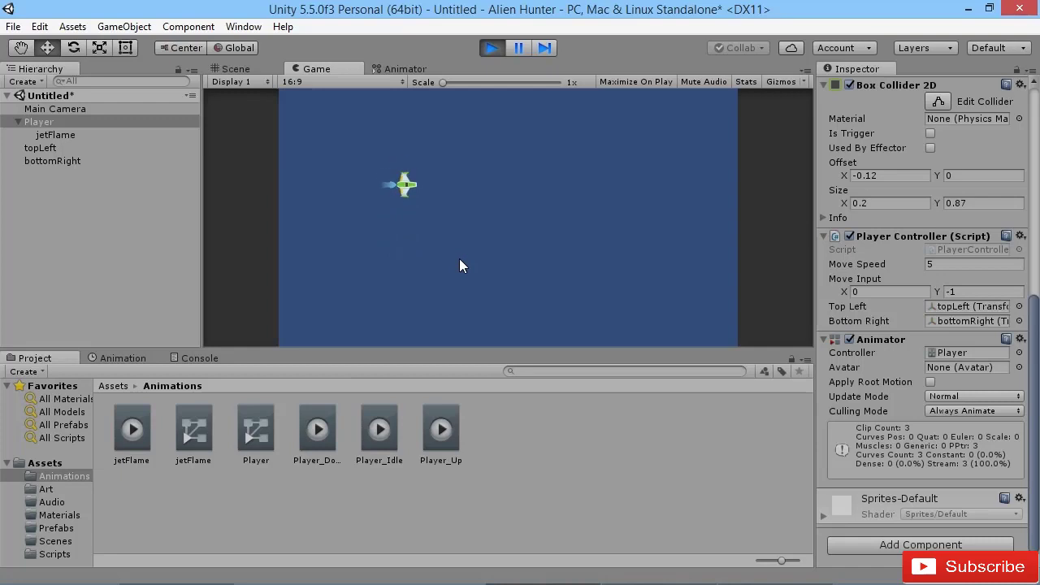
pyautogui.press('Down')
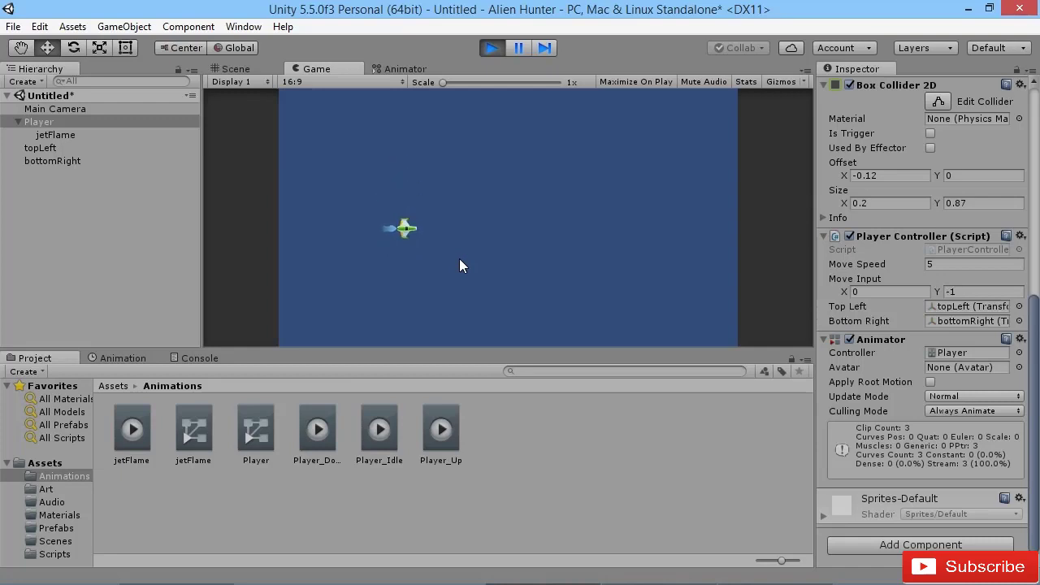
# Steer the ship around in loops through all four directions to check how its animations change during movement
pyautogui.press('Up')
pyautogui.press('Down')
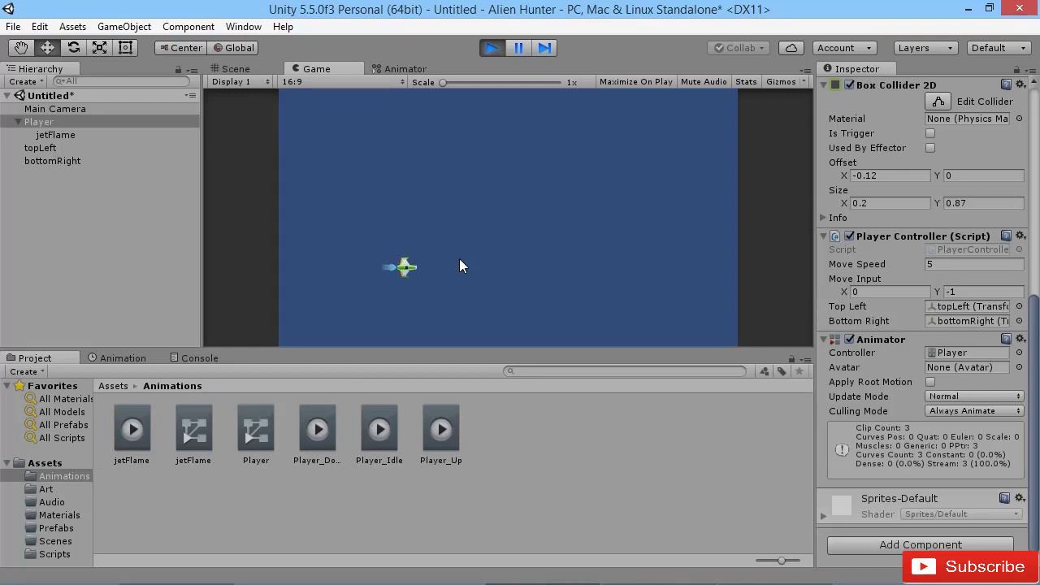
pyautogui.press('Right')
pyautogui.press('Up')
pyautogui.press('Left')
pyautogui.press('Down')
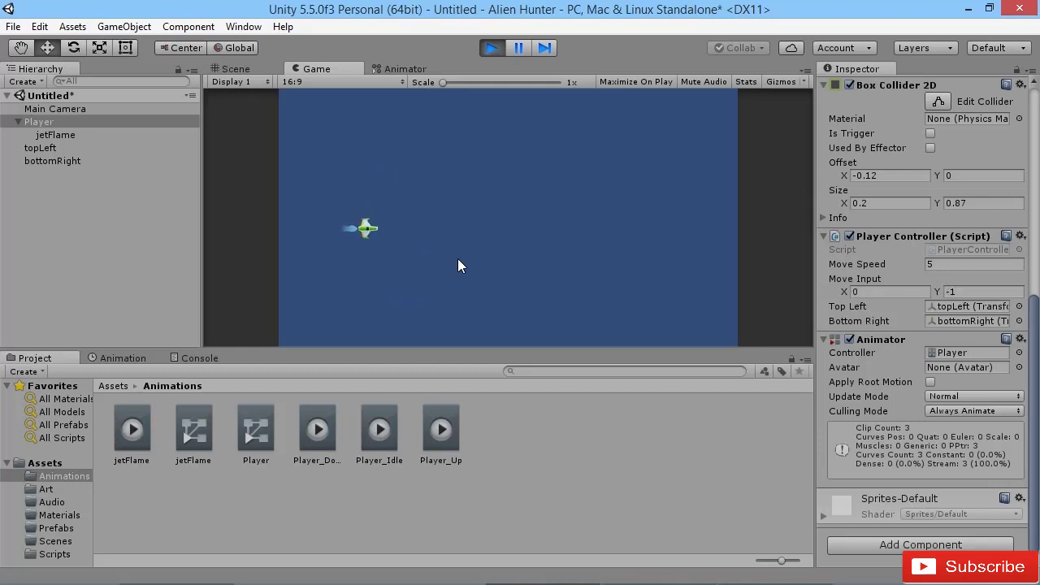
pyautogui.press('Right')
pyautogui.press('Up')
pyautogui.press('Left')
pyautogui.press('Down')
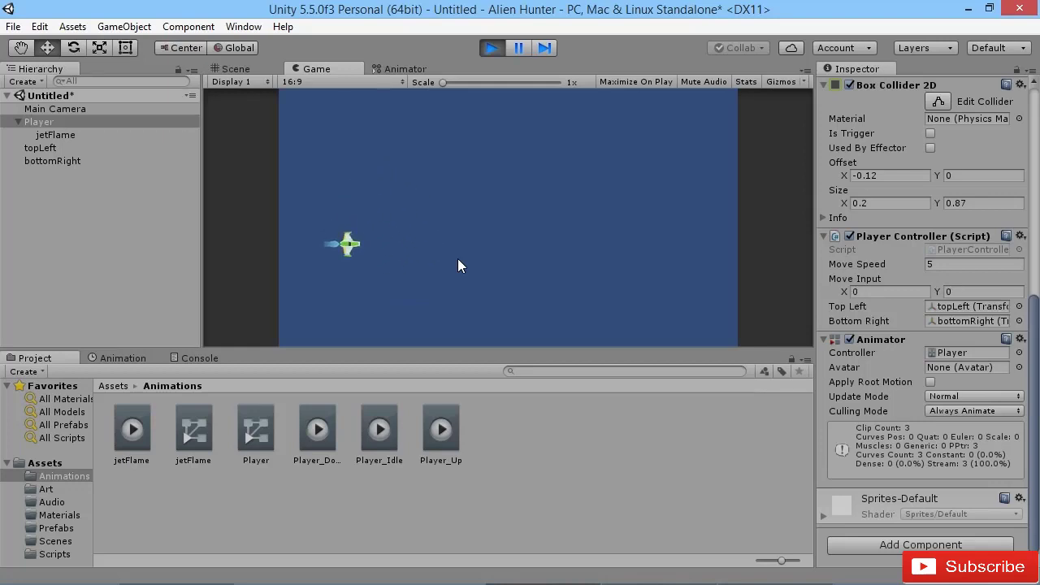
# Nudge the ship briefly up and down to check how quickly its animations respond, and stop the game
pyautogui.press('Up')
pyautogui.press('Up')
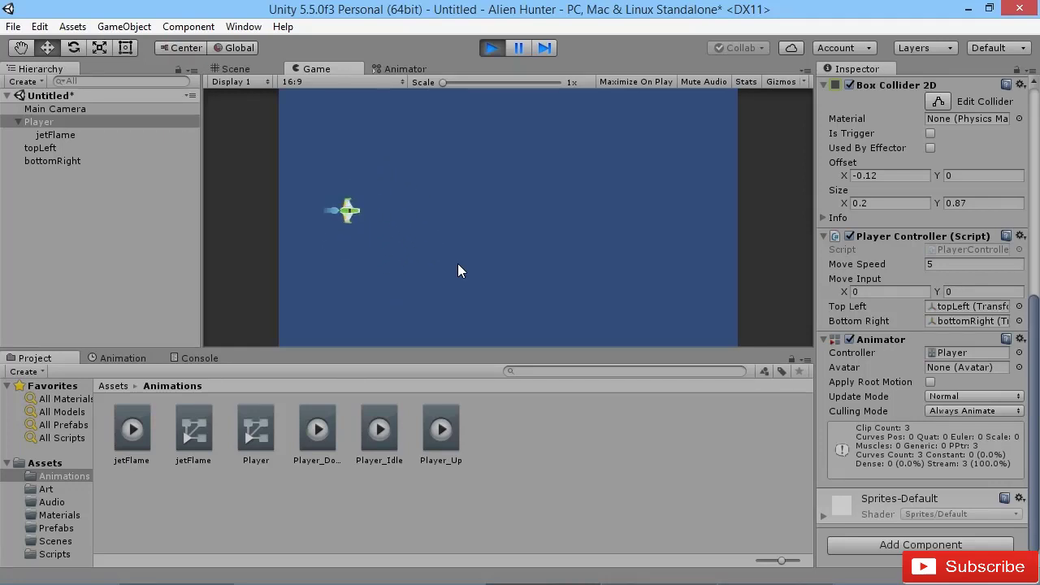
pyautogui.press('Down')
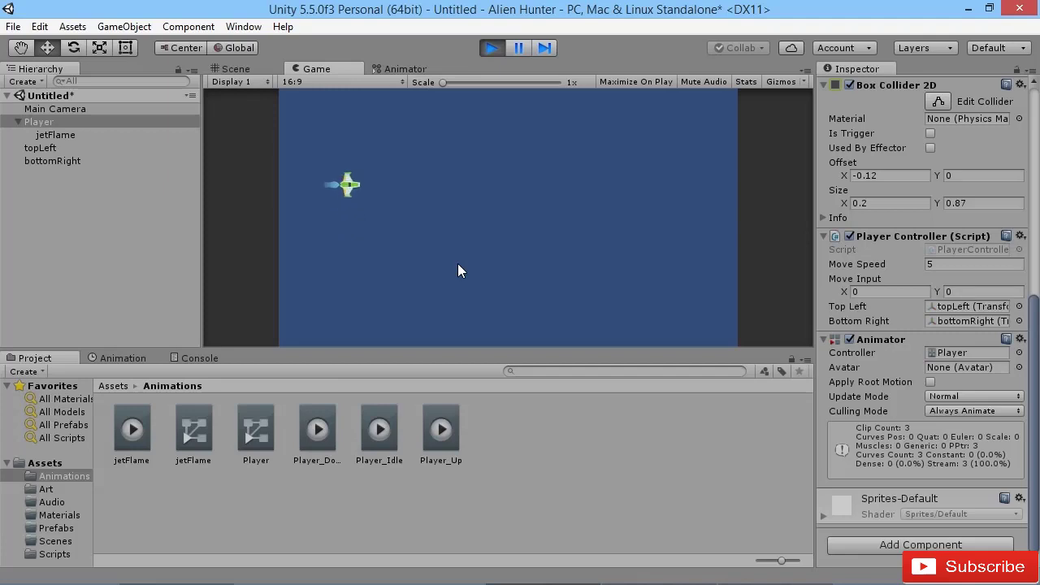
pyautogui.press('Down')
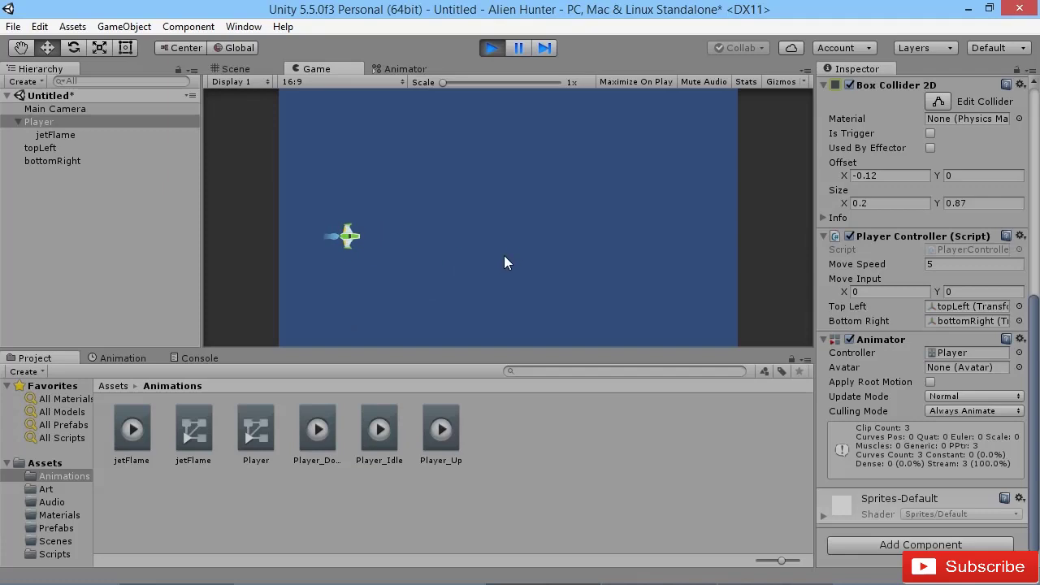
pyautogui.press('Down')
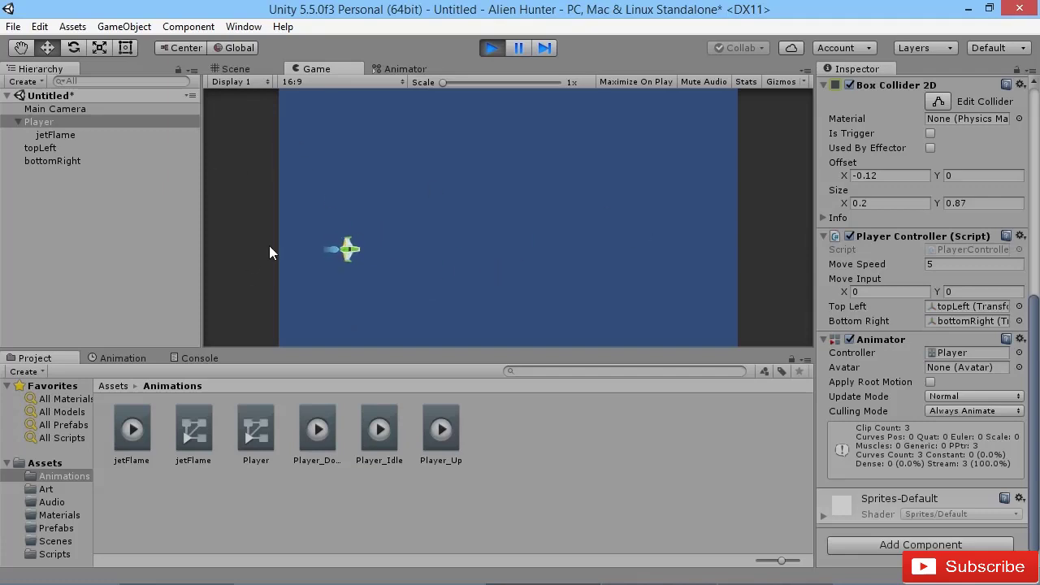
pyautogui.click(492, 48)
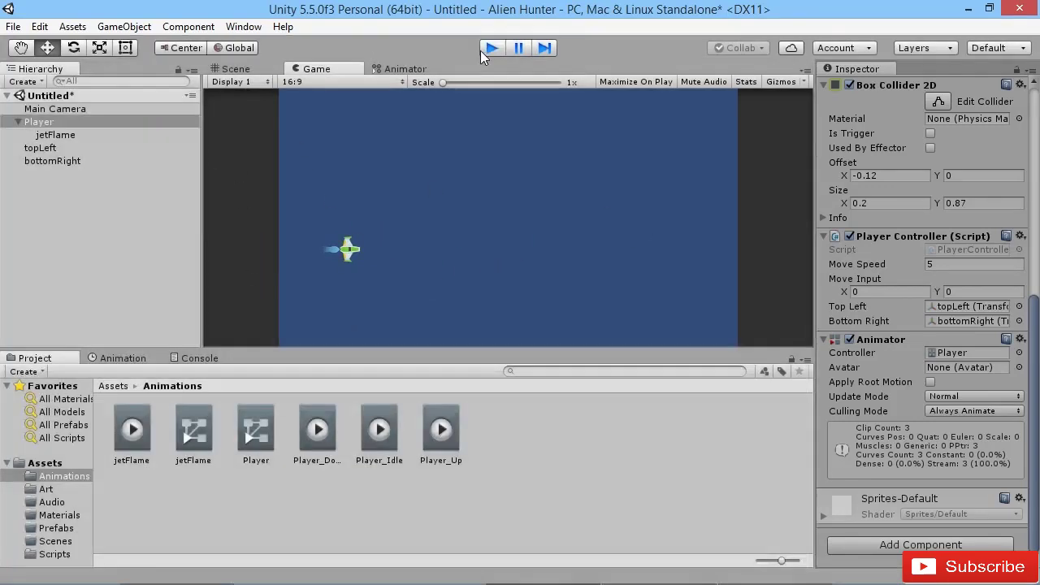
# In the Animator, set the Player_Idle to Player_Up transition's duration to 0 and disable its Has Exit Time and Fixed Duration options
pyautogui.click(398, 69)
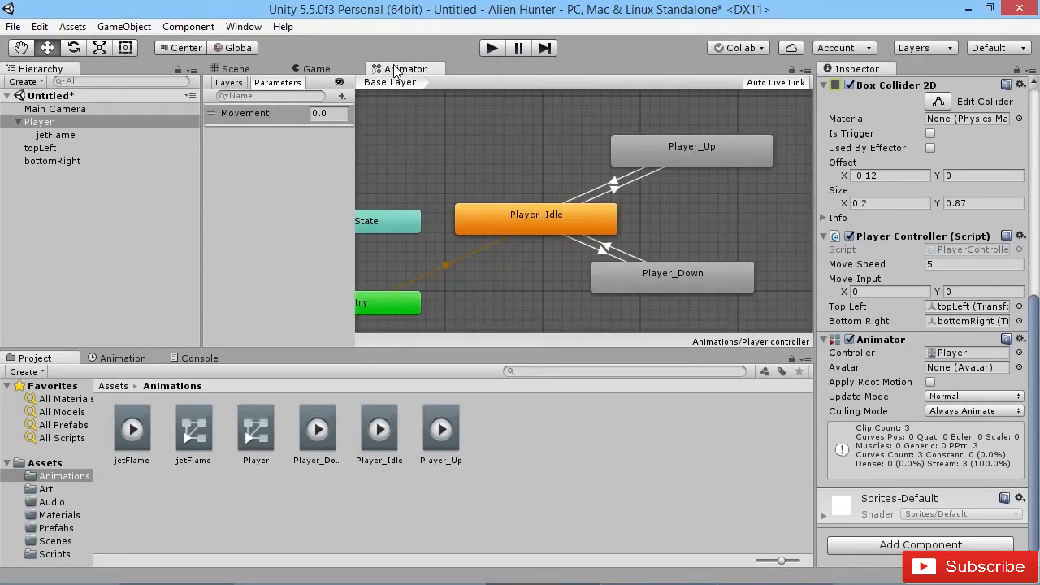
pyautogui.click(614, 189)
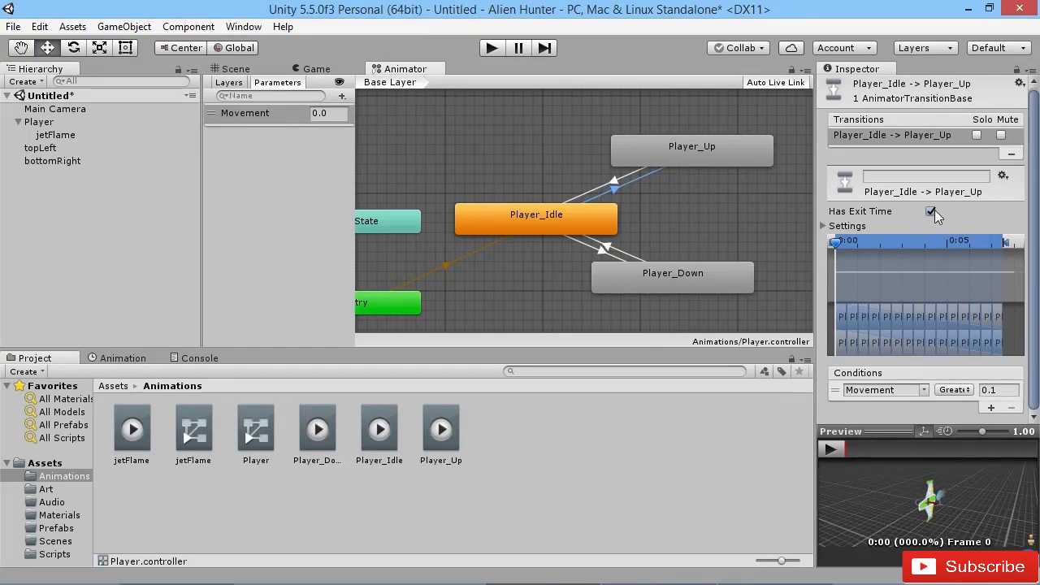
pyautogui.click(823, 227)
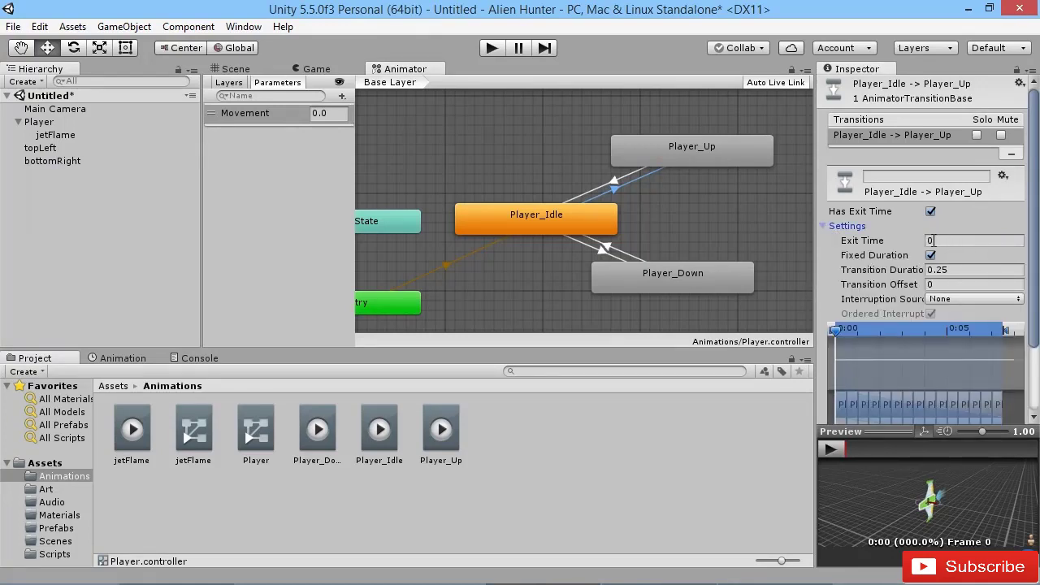
pyautogui.click(927, 238)
pyautogui.click(934, 272)
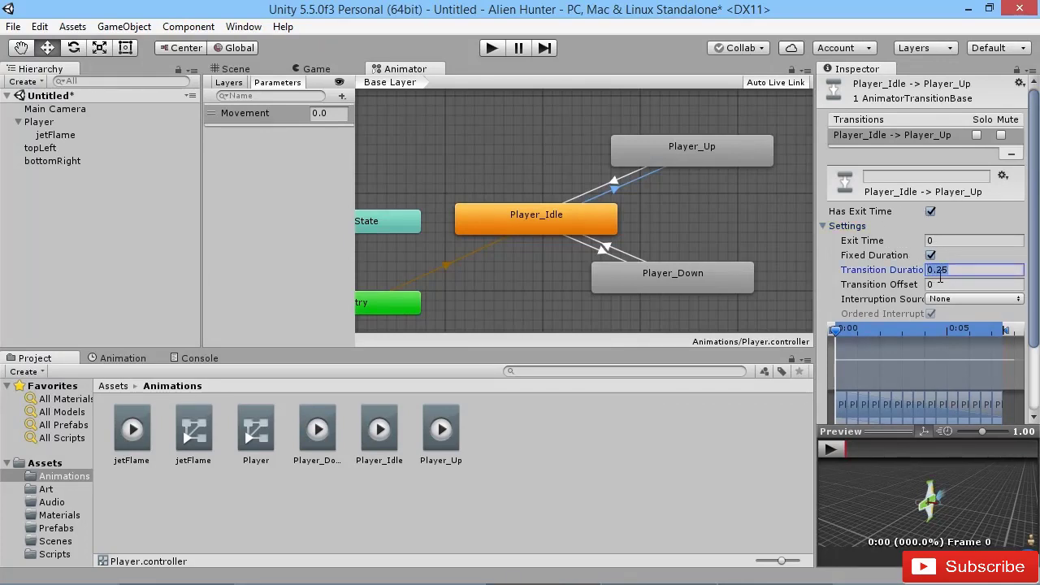
pyautogui.click(955, 270)
pyautogui.moveTo(948, 269); pyautogui.dragTo(924, 279)
pyautogui.write('0')
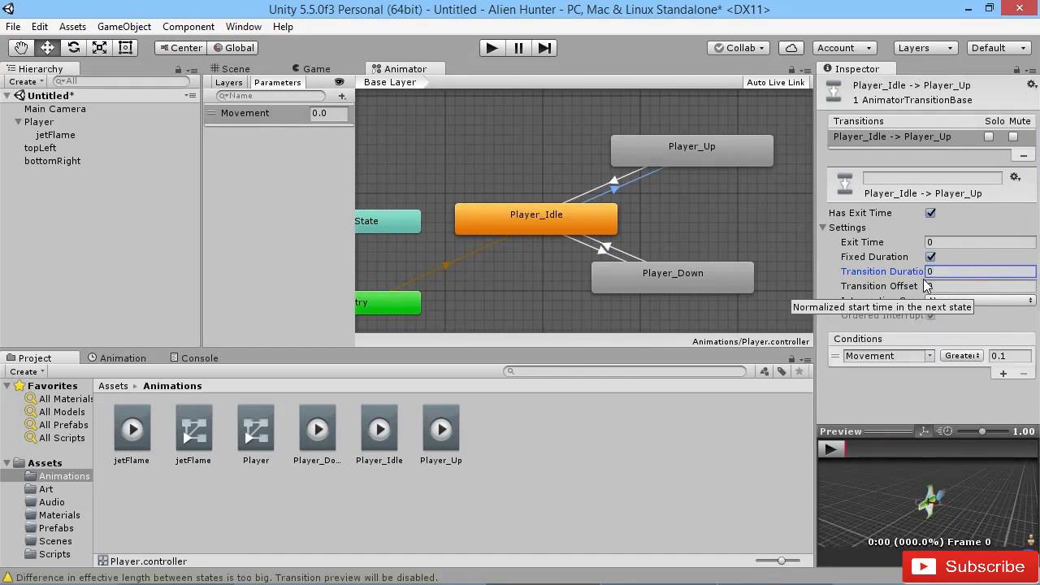
pyautogui.click(930, 213)
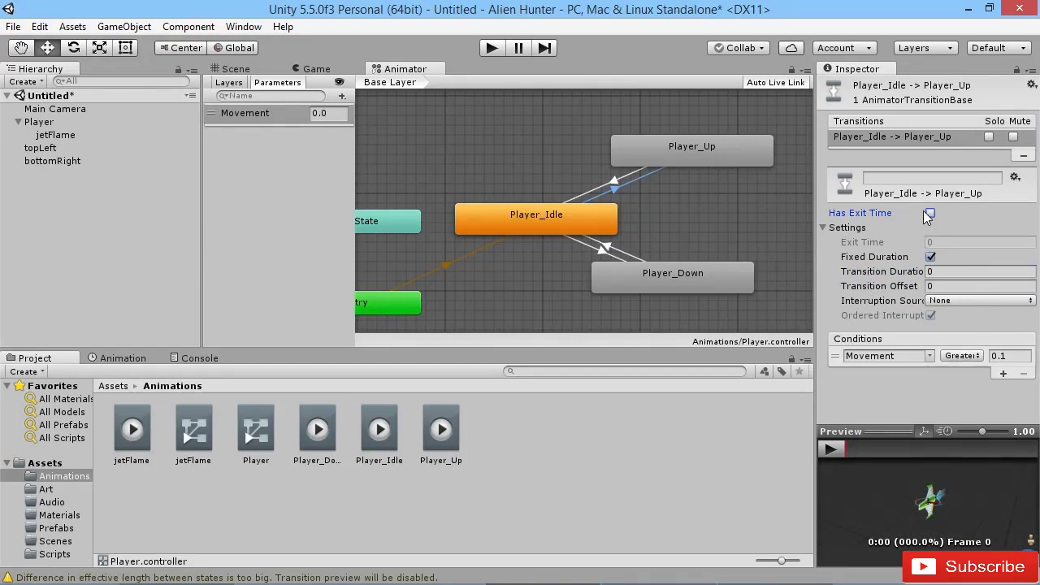
pyautogui.click(930, 257)
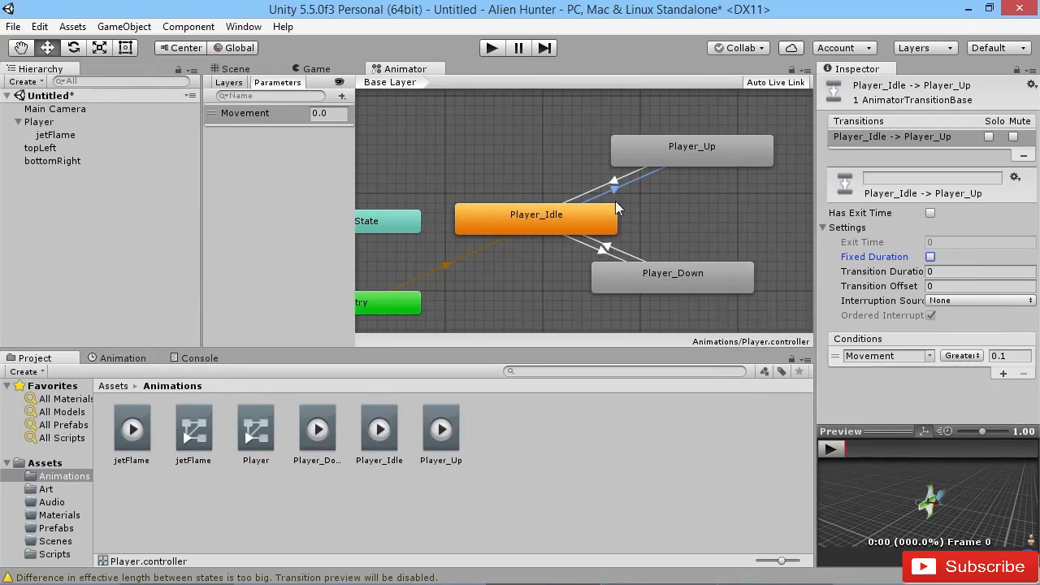
# Disable Has Exit Time and Fixed Duration on the Player_Up to Player_Idle transition and set its transition duration to 0
pyautogui.click(615, 180)
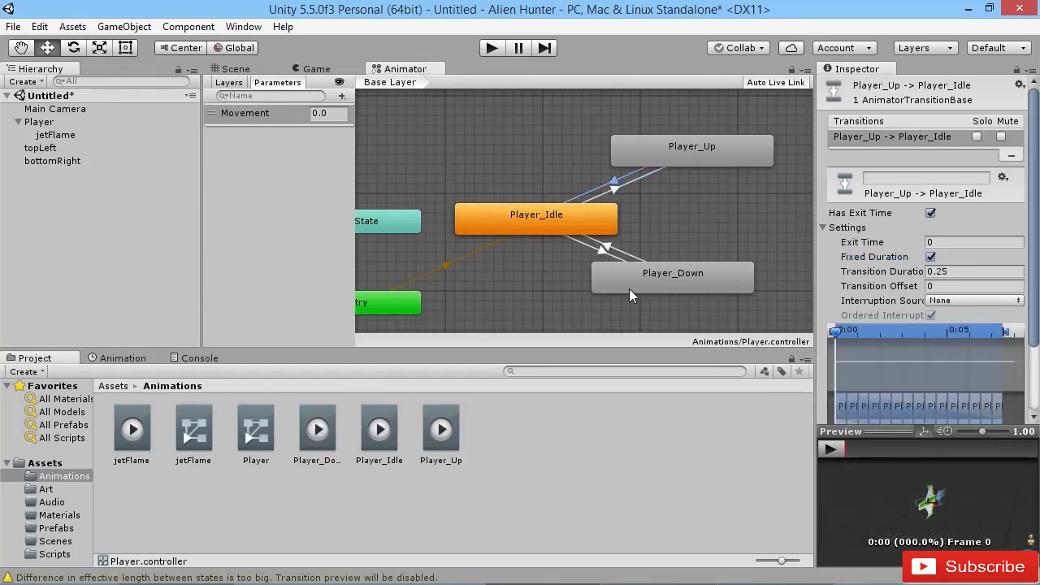
pyautogui.click(930, 213)
pyautogui.click(930, 257)
pyautogui.click(949, 271)
pyautogui.write('0')
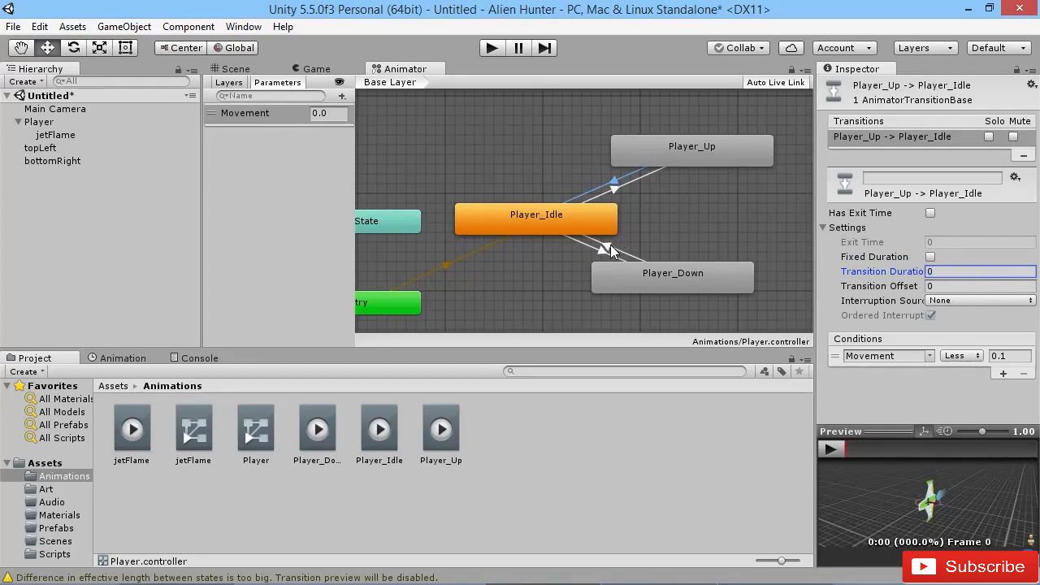
# Disable Has Exit Time and Fixed Duration on the Player_Down to Player_Idle transition and set its transition duration to 0
pyautogui.click(610, 250)
pyautogui.click(931, 213)
pyautogui.click(930, 257)
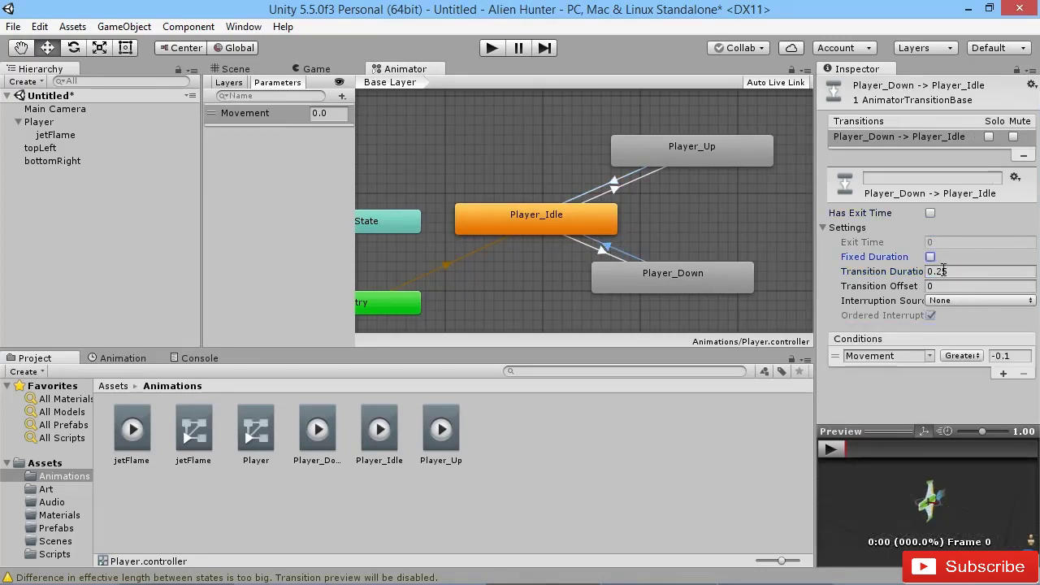
pyautogui.click(943, 271)
pyautogui.write('0')
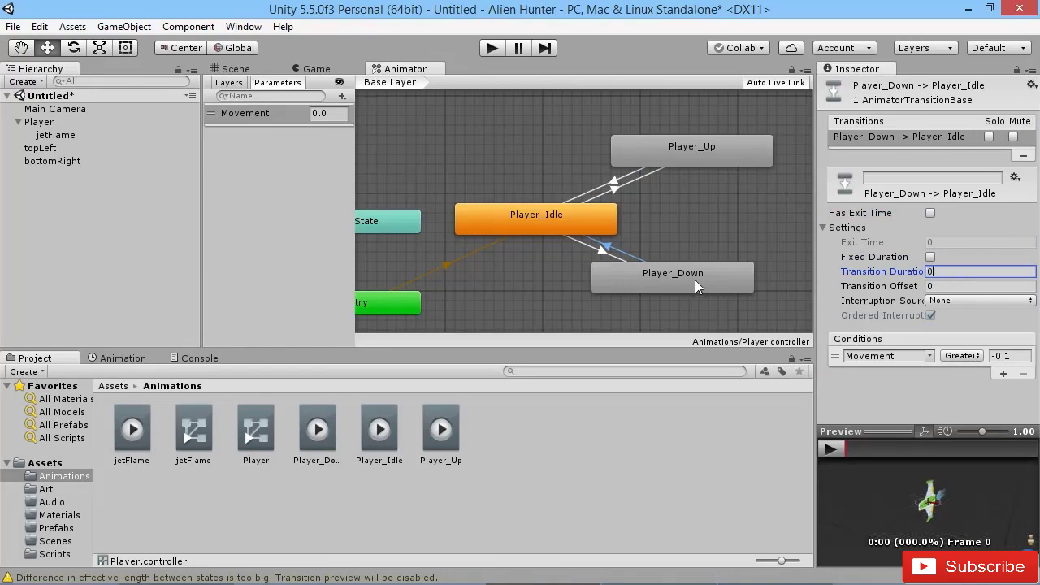
# Disable Has Exit Time and Fixed Duration on the Player_Idle to Player_Down transition and set its transition duration to 0
pyautogui.click(602, 251)
pyautogui.click(930, 213)
pyautogui.click(930, 257)
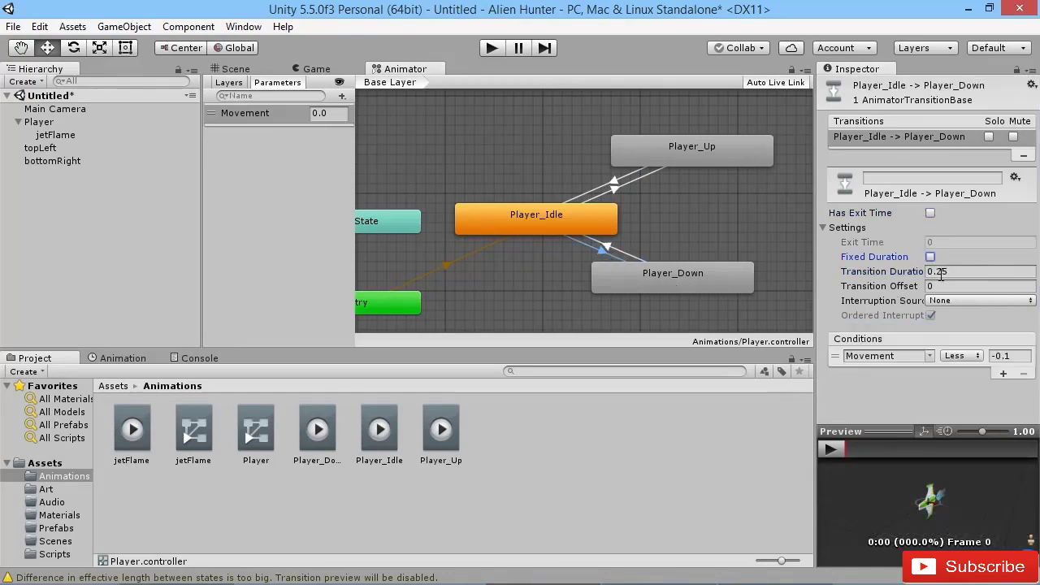
pyautogui.click(940, 273)
pyautogui.write('0')
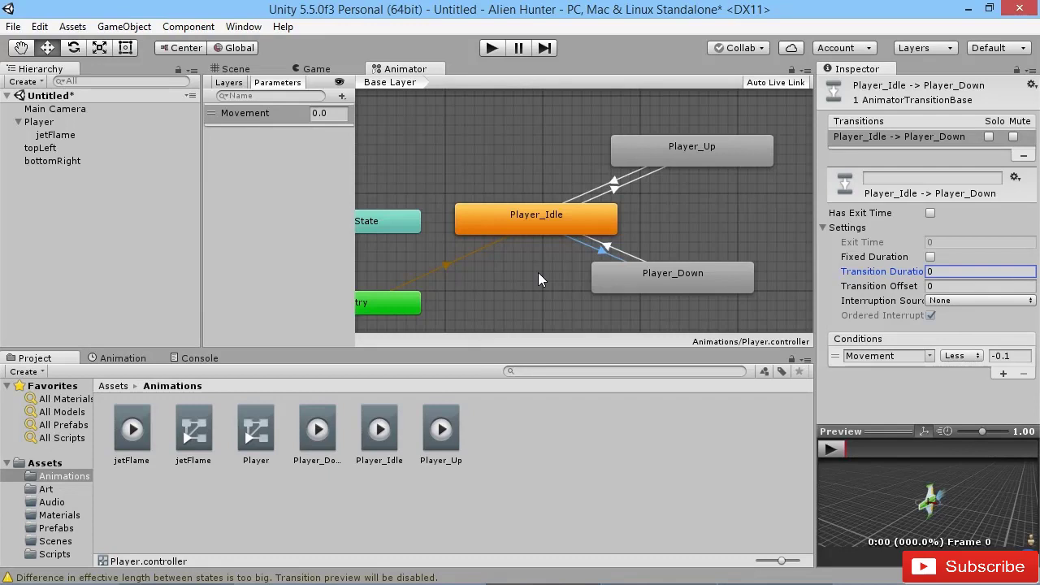
# Run the game and steer the ship up and down to test the adjusted transitions
pyautogui.click(314, 69)
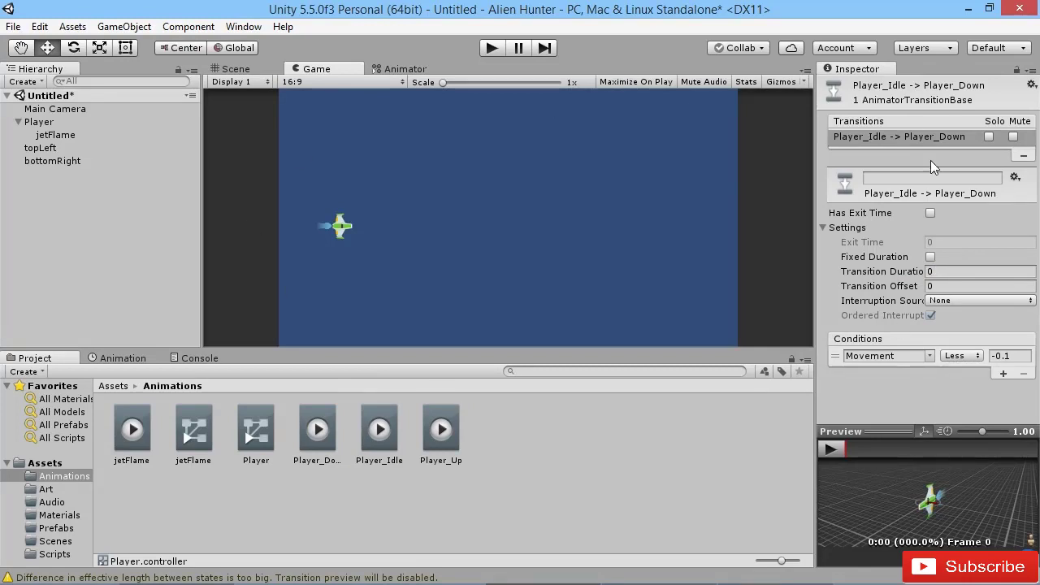
pyautogui.click(491, 47)
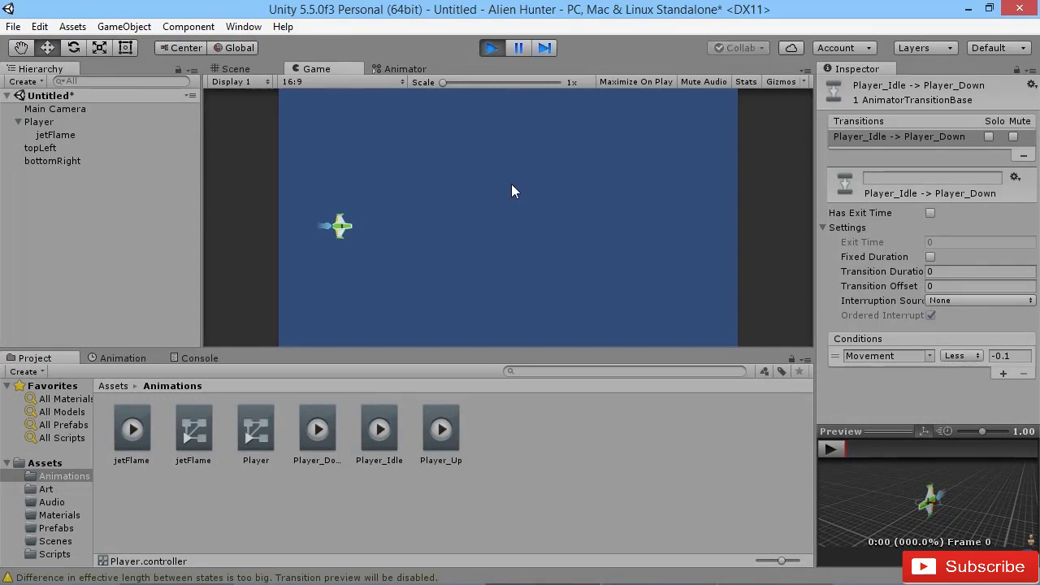
pyautogui.press('Up')
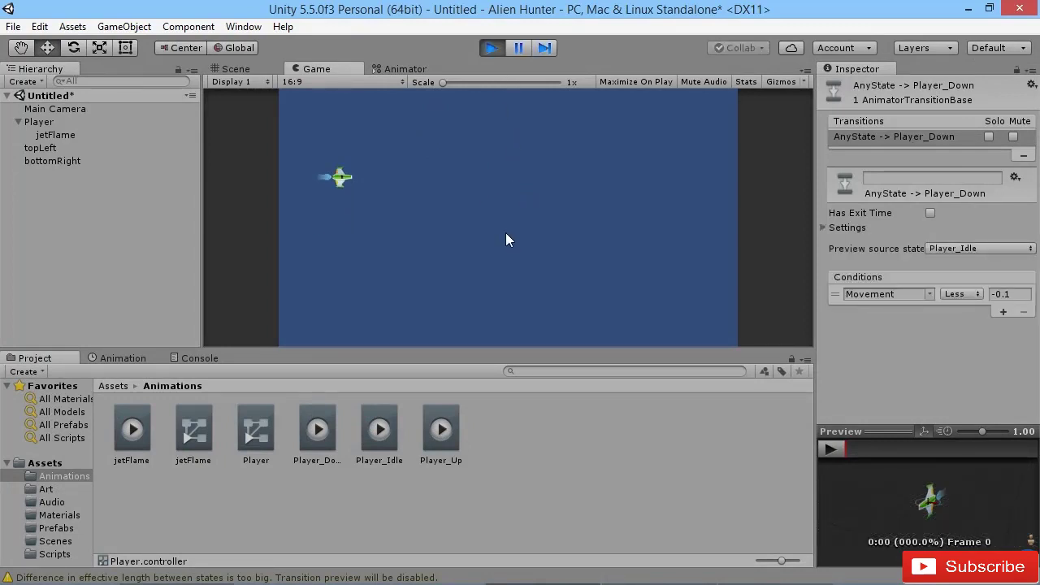
pyautogui.press('Down')
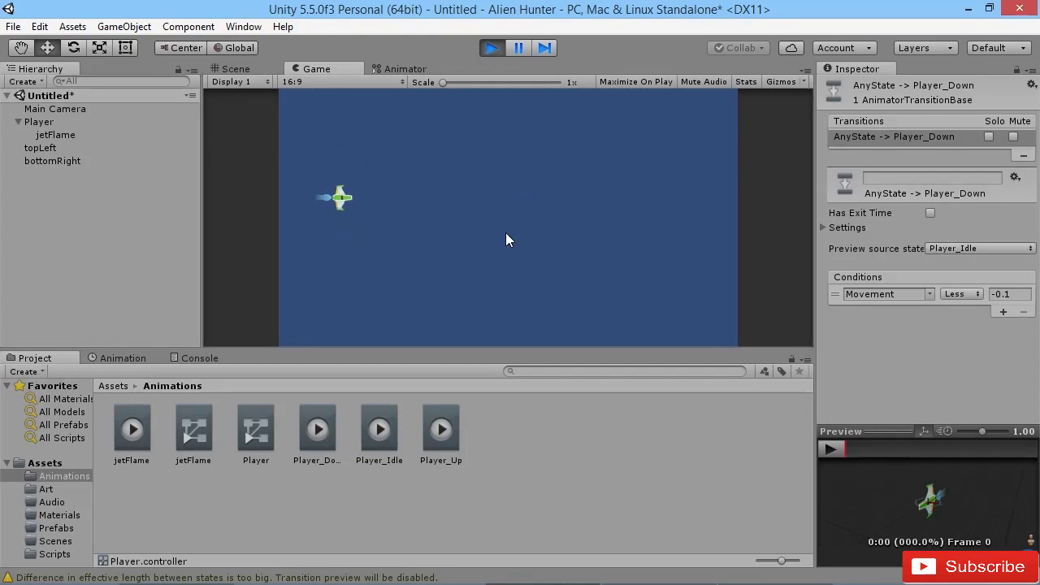
# Steer the ship around the play area in all four directions to check that its animations switch immediately
pyautogui.press('Down')
pyautogui.press('Right')
pyautogui.press('Up')
pyautogui.press('Left')
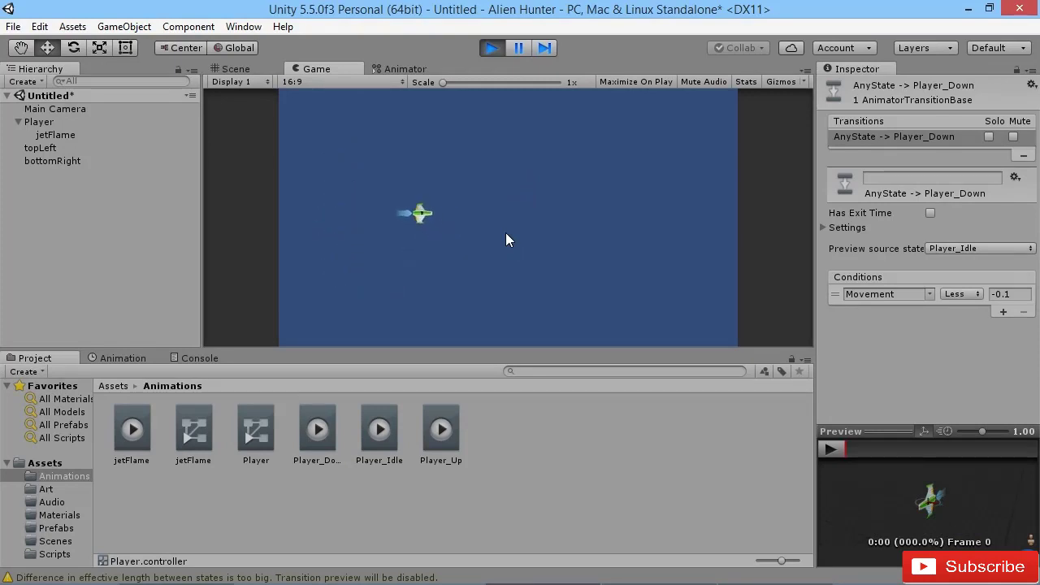
pyautogui.press('Down')
pyautogui.press('Right')
pyautogui.press('Up')
pyautogui.press('Down')
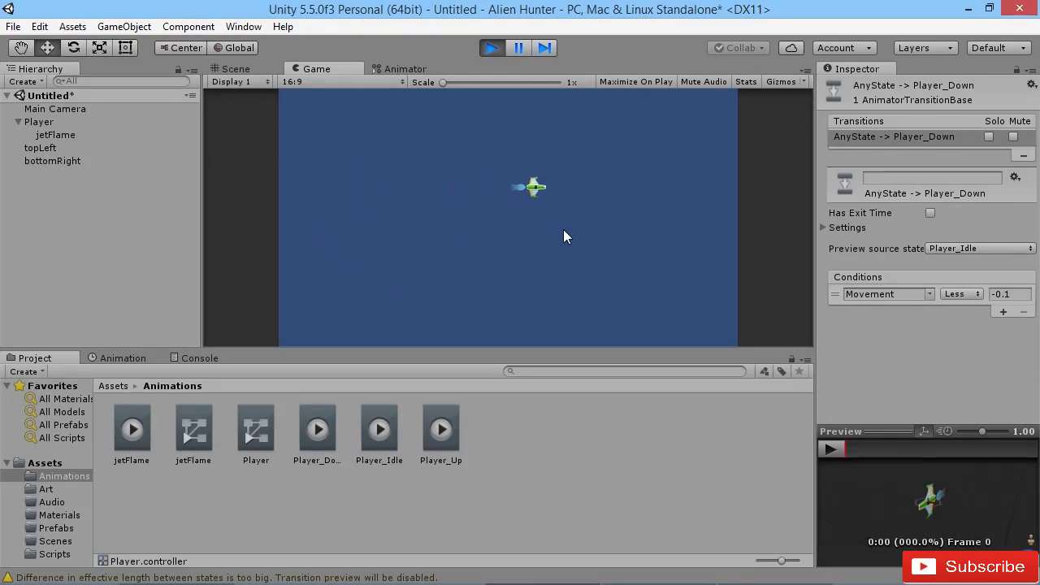
pyautogui.press('Left')
pyautogui.press('Up')
pyautogui.press('Down')
pyautogui.press('Right')
pyautogui.press('Up')
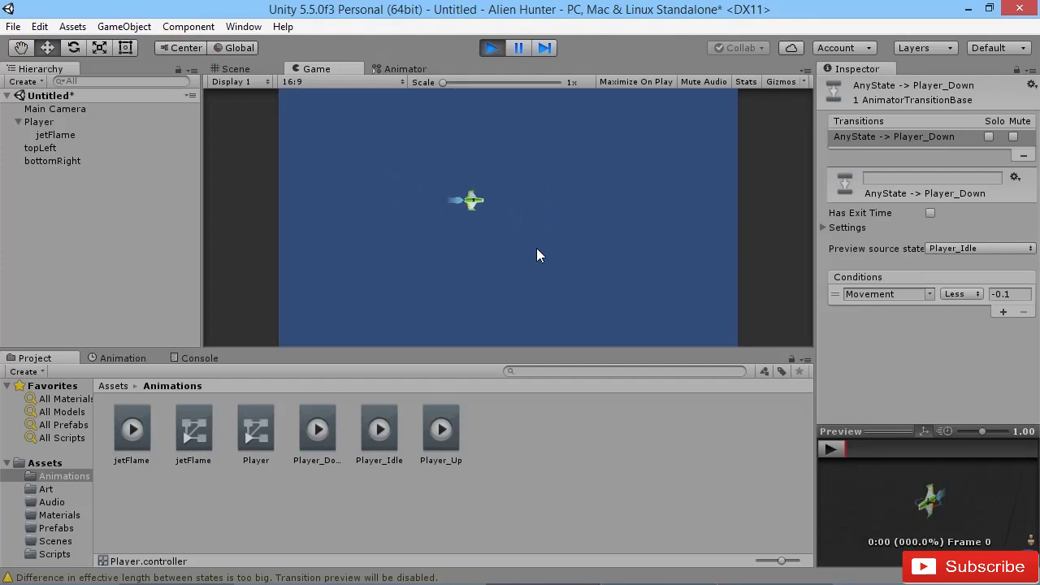
pyautogui.press('Up')
pyautogui.press('Left')
pyautogui.press('Down')
pyautogui.press('Right')
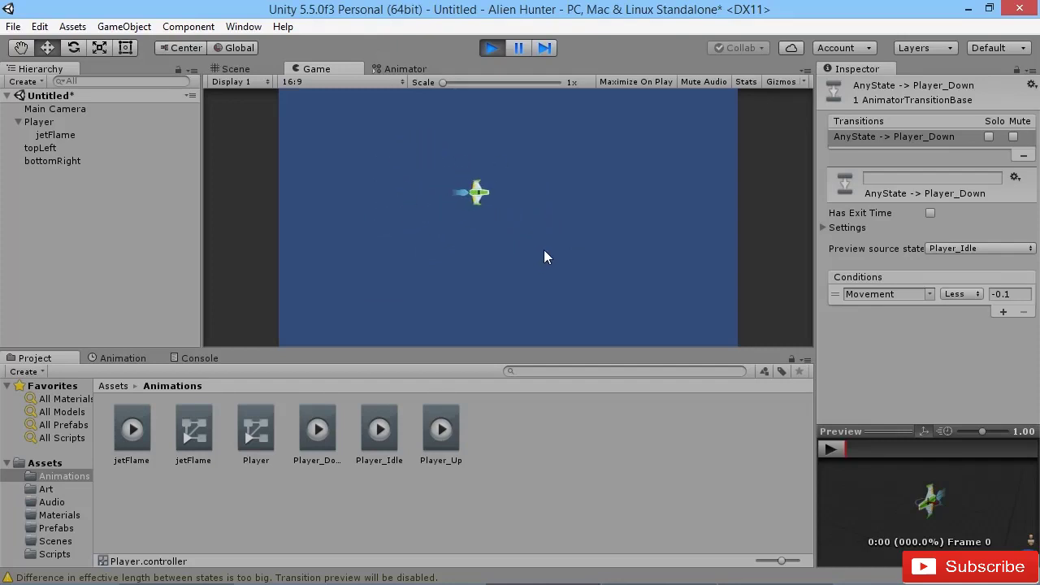